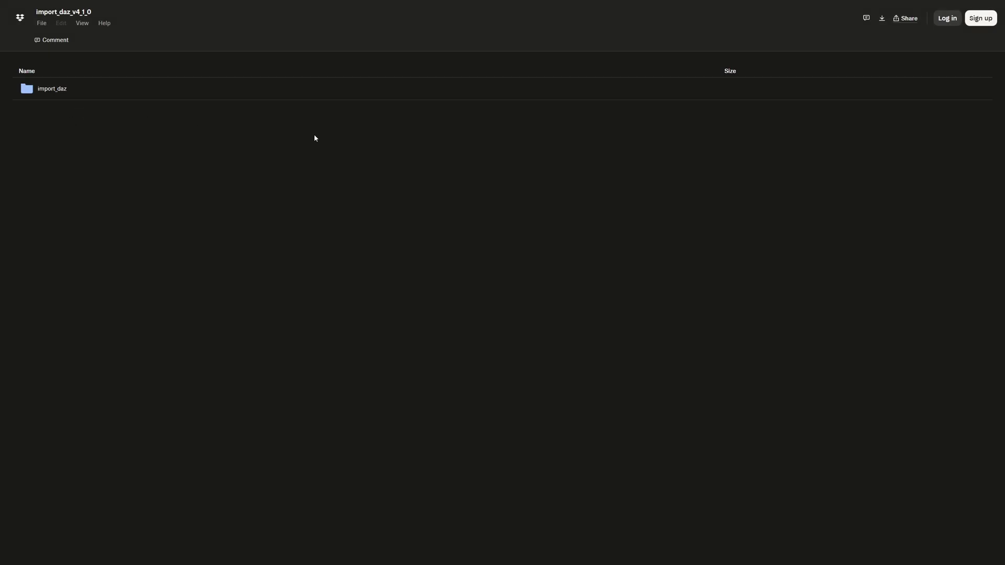
Start downloading the shared import_daz_v4_1_0 package from Dropbox.
left_click(882, 18)
Download without login, then browse the zip to Diffeomorphic > to_daz_studio > Scripts.
left_click(487, 356)
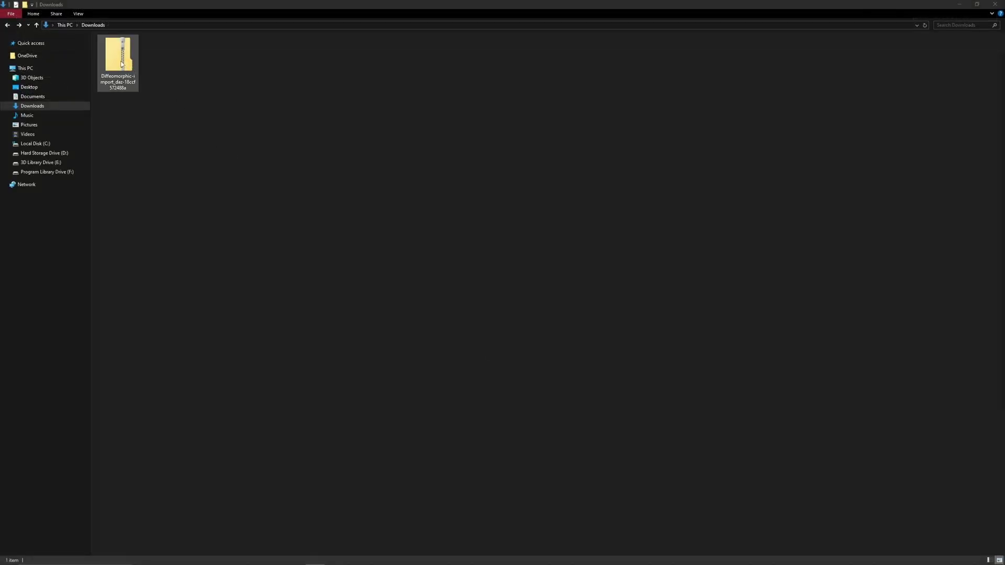
double_click(121, 58)
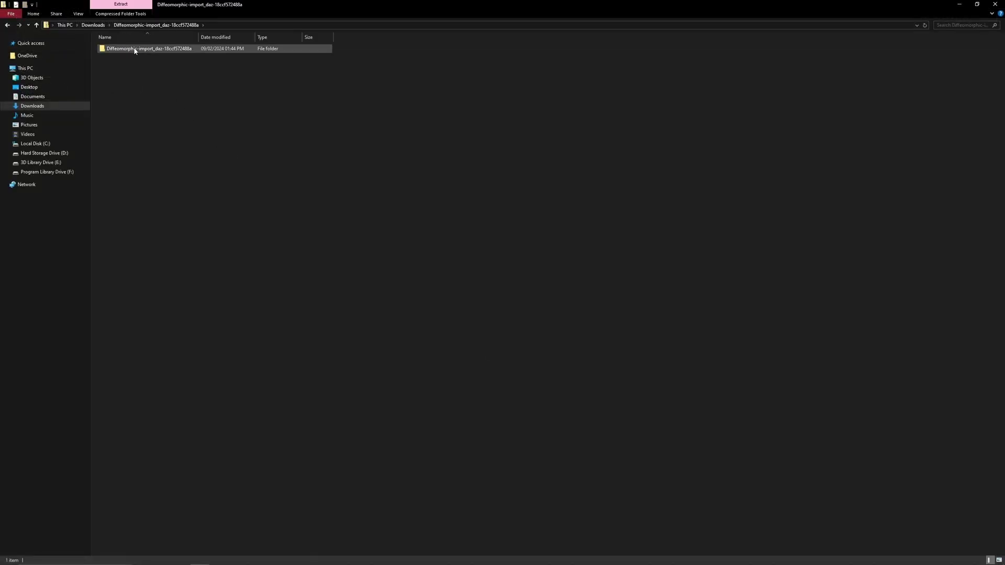
double_click(134, 50)
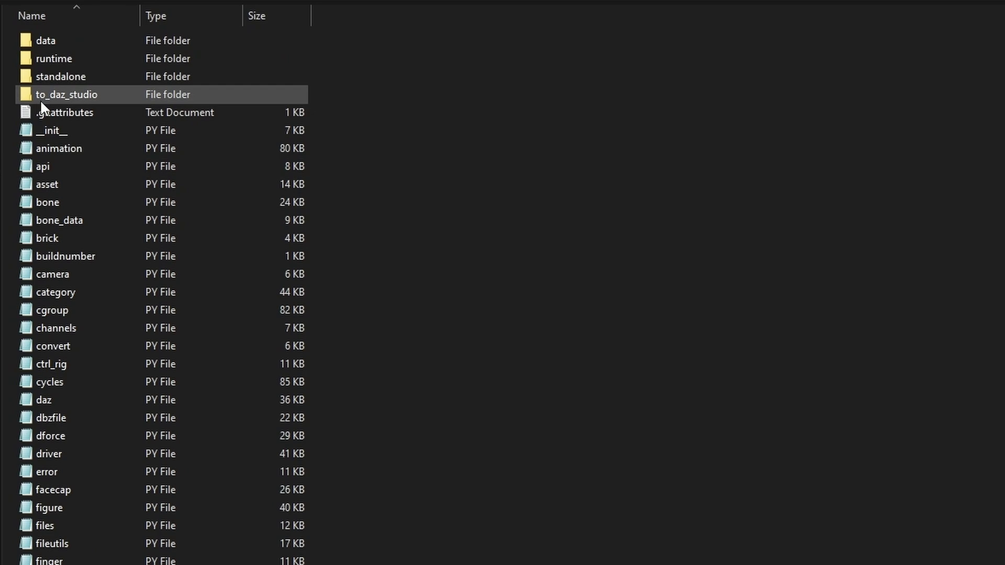
double_click(110, 95)
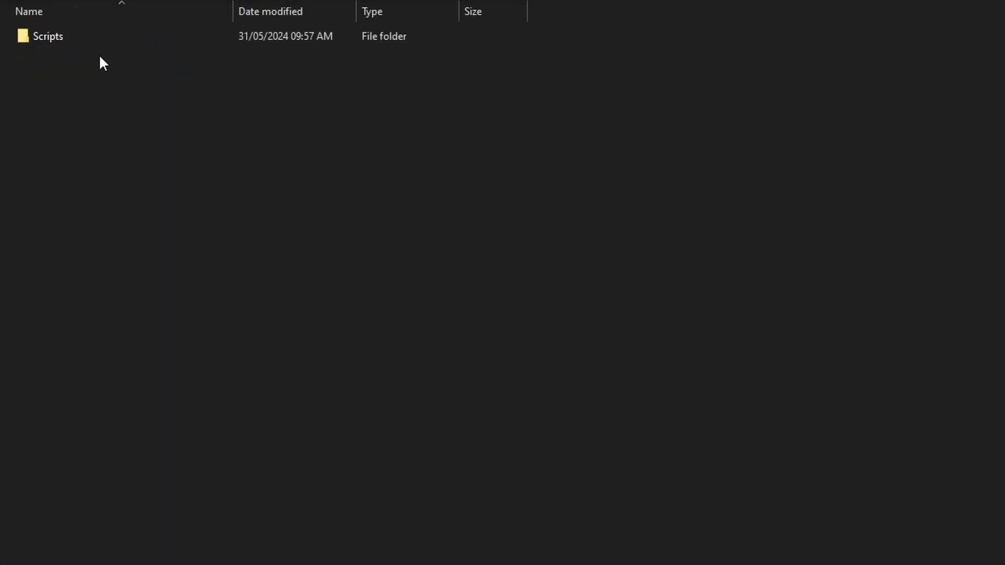
double_click(53, 36)
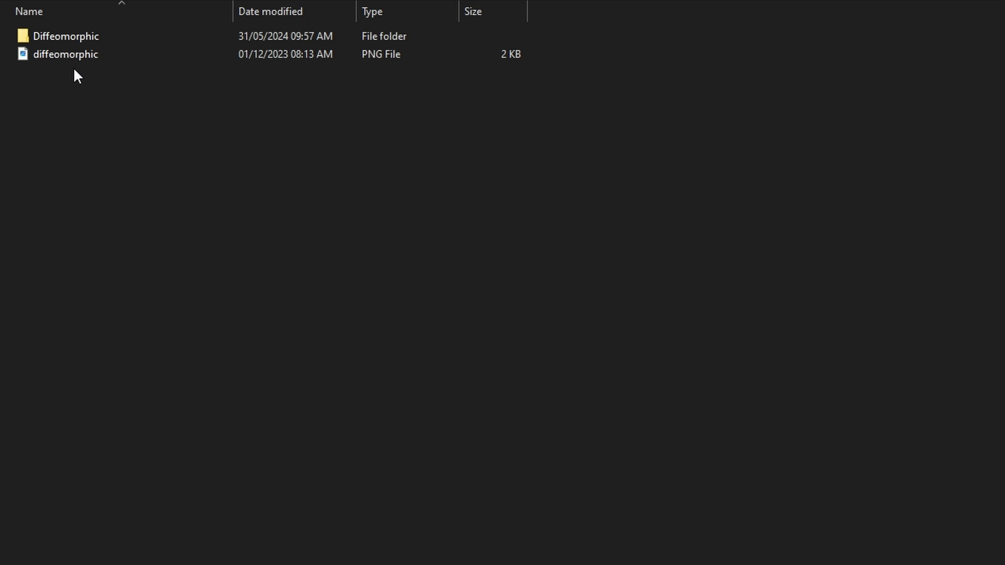
Copy the Diffeomorphic folder and diffeomorphic PNG from the Scripts folder.
left_click_drag(83, 84, 130, 38)
right_click(132, 37)
left_click(88, 112)
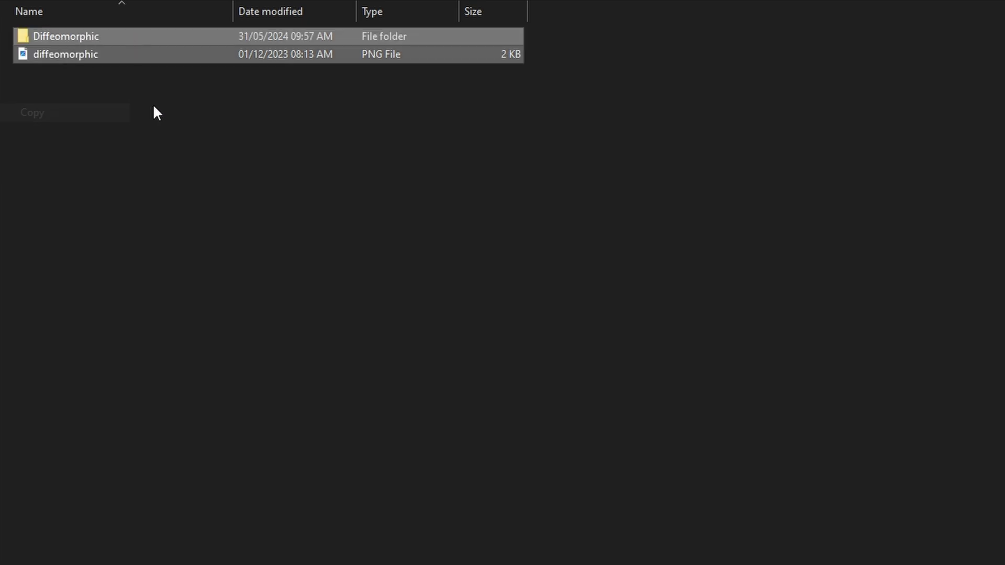
left_click(155, 110)
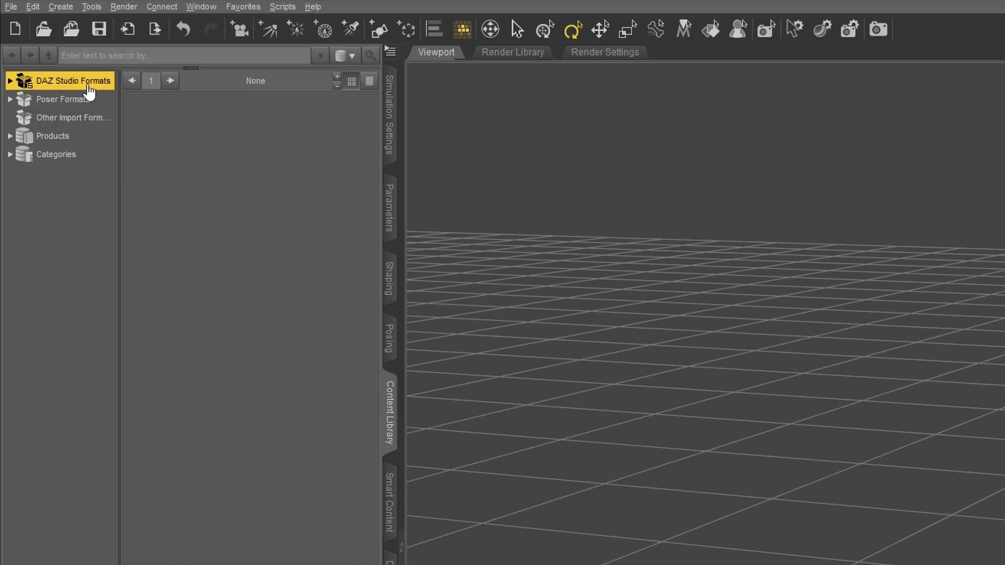
Under DAZ Studio Formats, open My DAZ 3D Library's folder location in File Explorer.
left_click(9, 80)
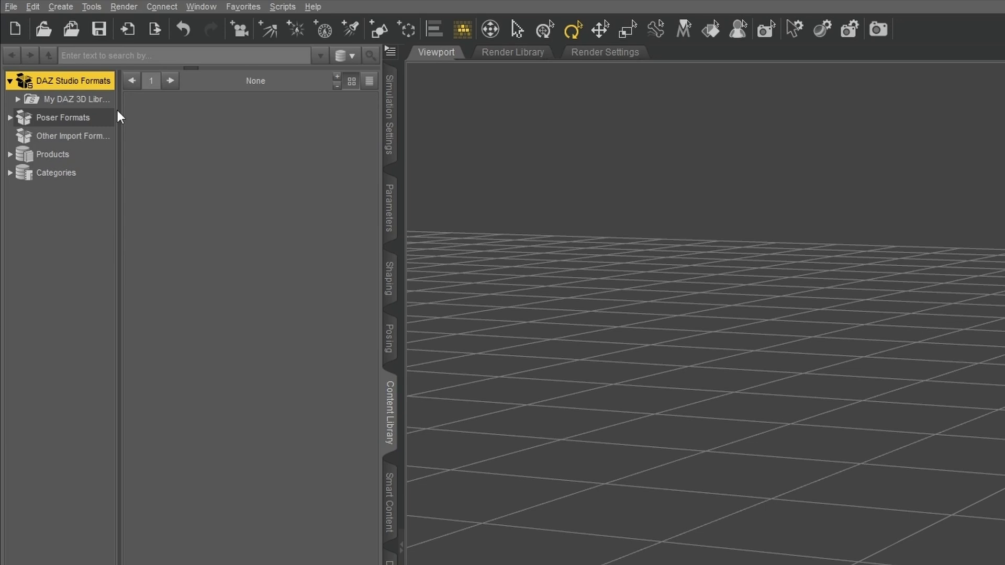
left_click_drag(116, 108, 160, 108)
left_click(96, 108)
double_click(97, 108)
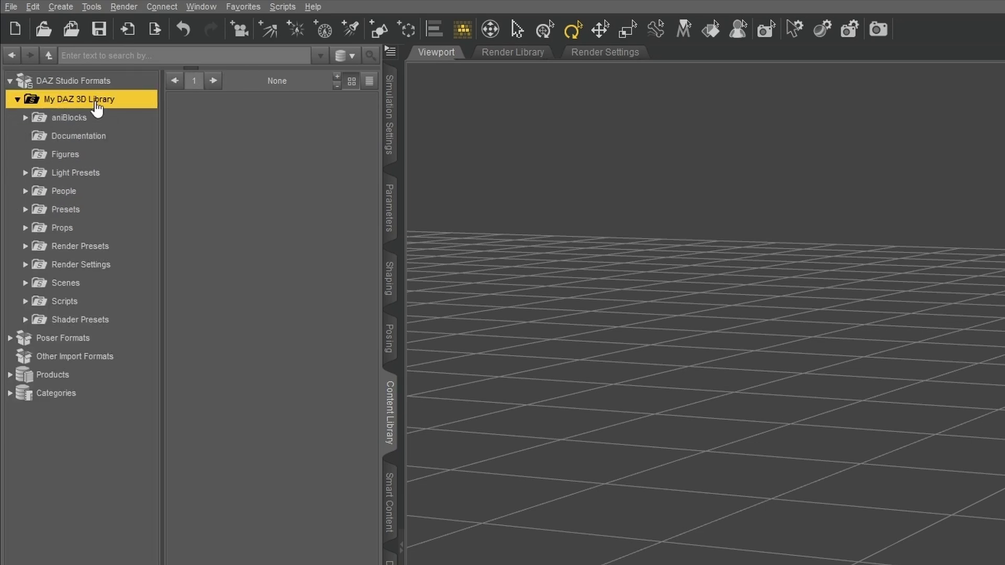
double_click(97, 107)
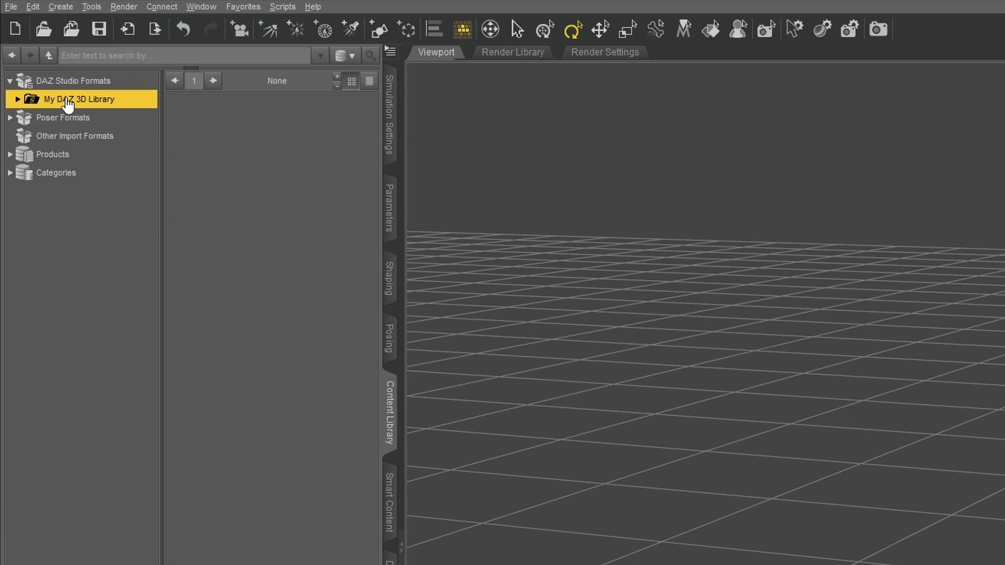
right_click(66, 98)
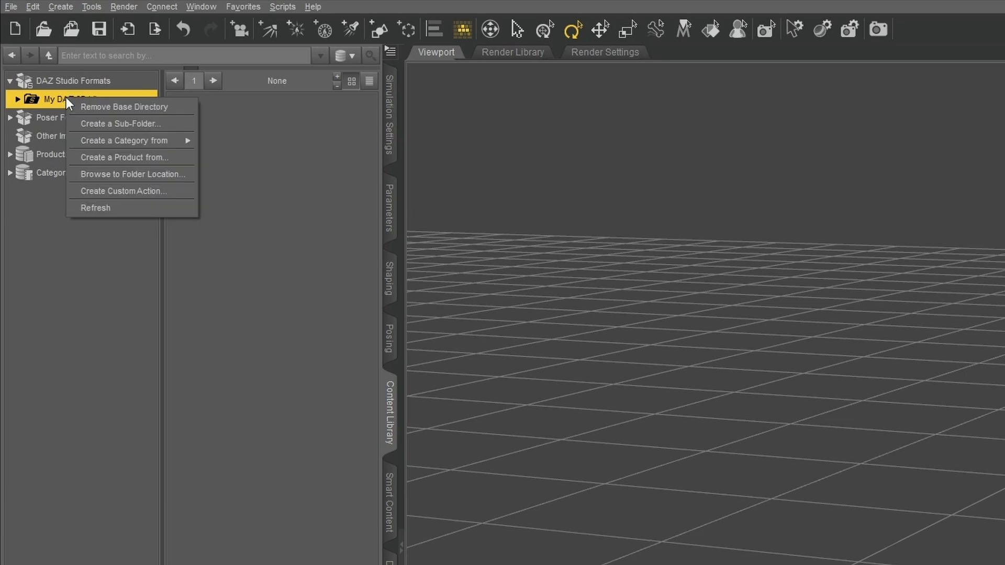
left_click(124, 174)
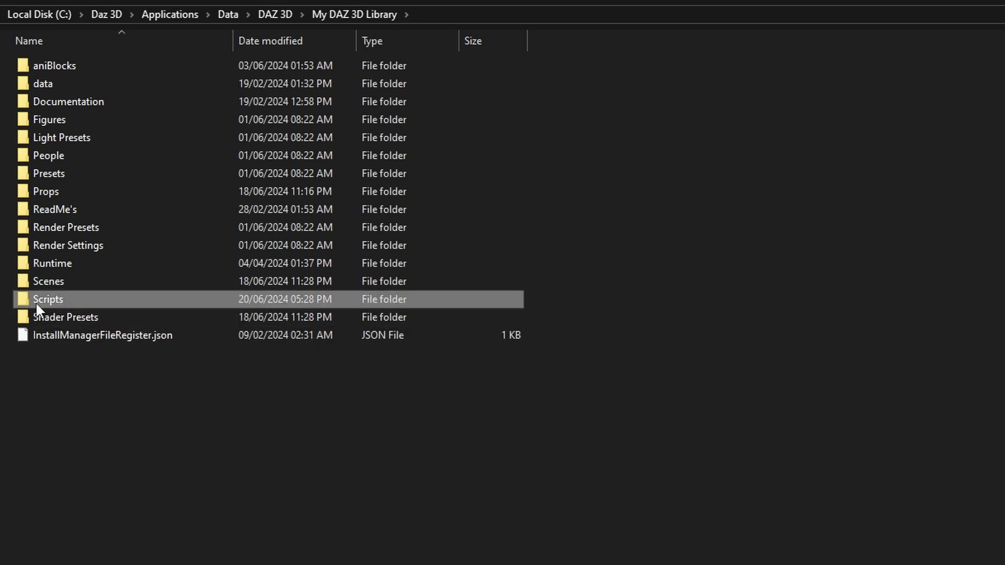
Paste the Diffeomorphic folder and PNG into the library's Scripts folder.
double_click(115, 308)
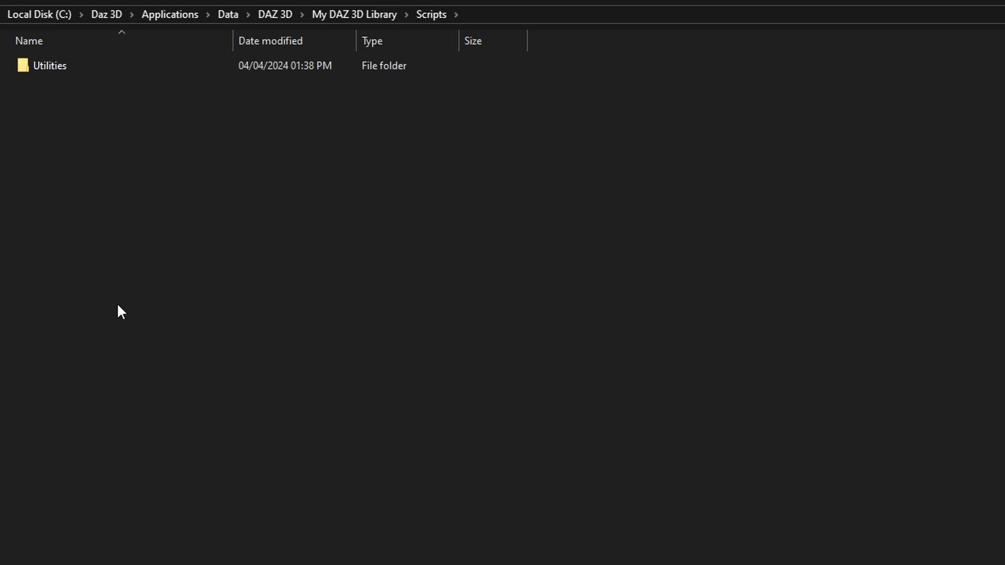
right_click(294, 96)
left_click(232, 216)
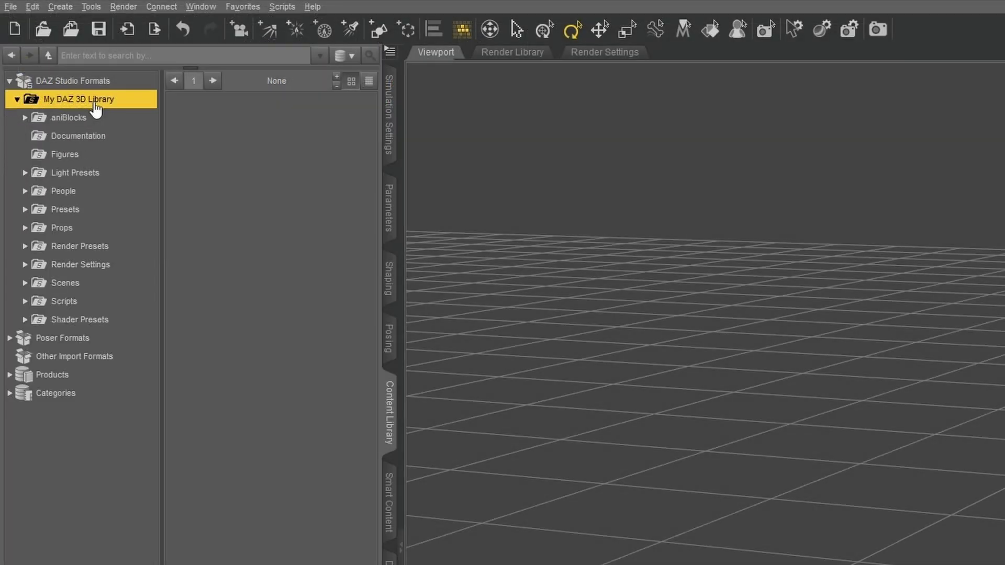
Refresh the Content Library's Scripts folder and show the new Diffeomorphic scripts.
right_click(82, 305)
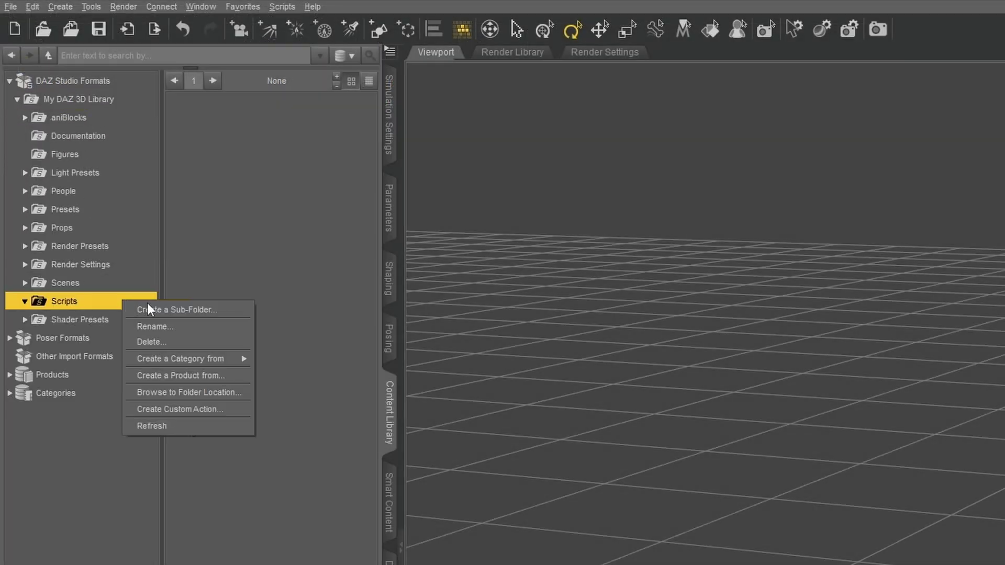
left_click(174, 425)
left_click(37, 319)
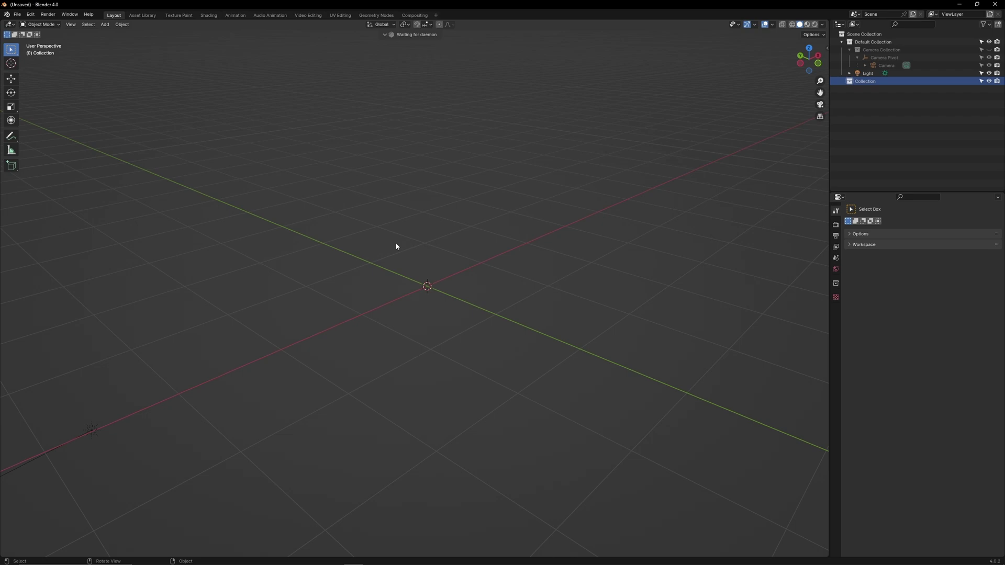
Install the DAZ Importer 4.1.0 add-on from the Diffeomorphic zip in Preferences and enable it.
left_click(33, 15)
left_click(59, 115)
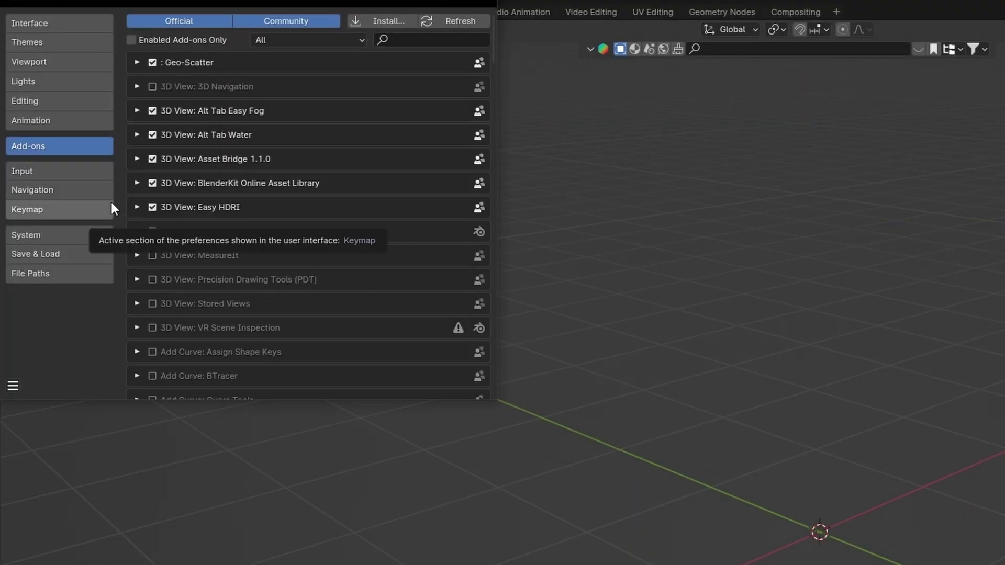
left_click(402, 21)
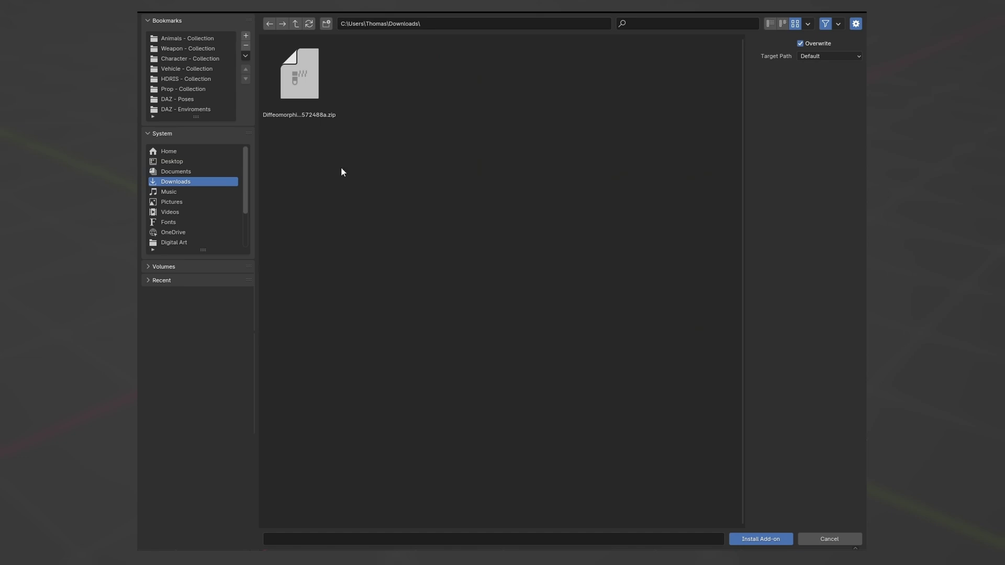
left_click(299, 82)
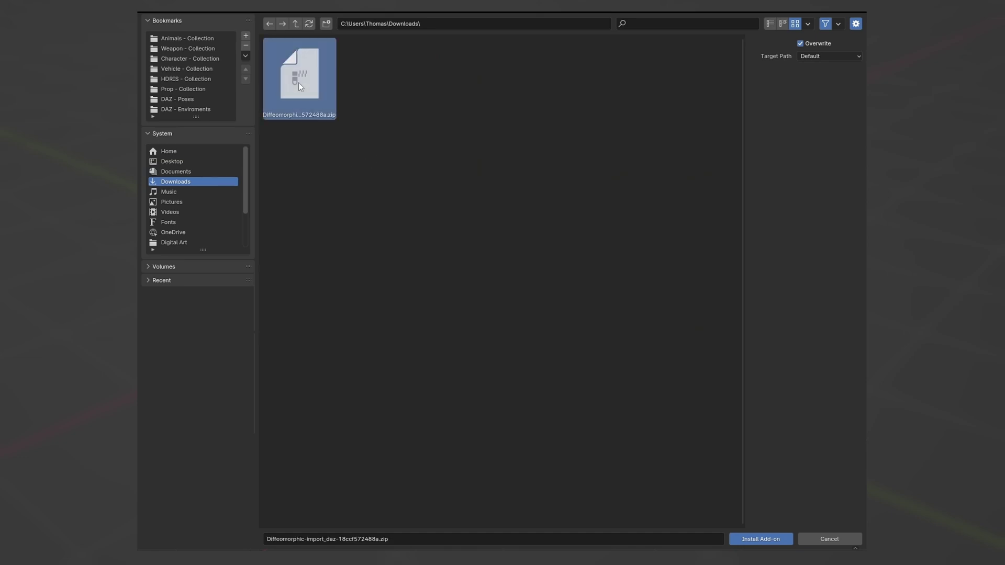
left_click(761, 538)
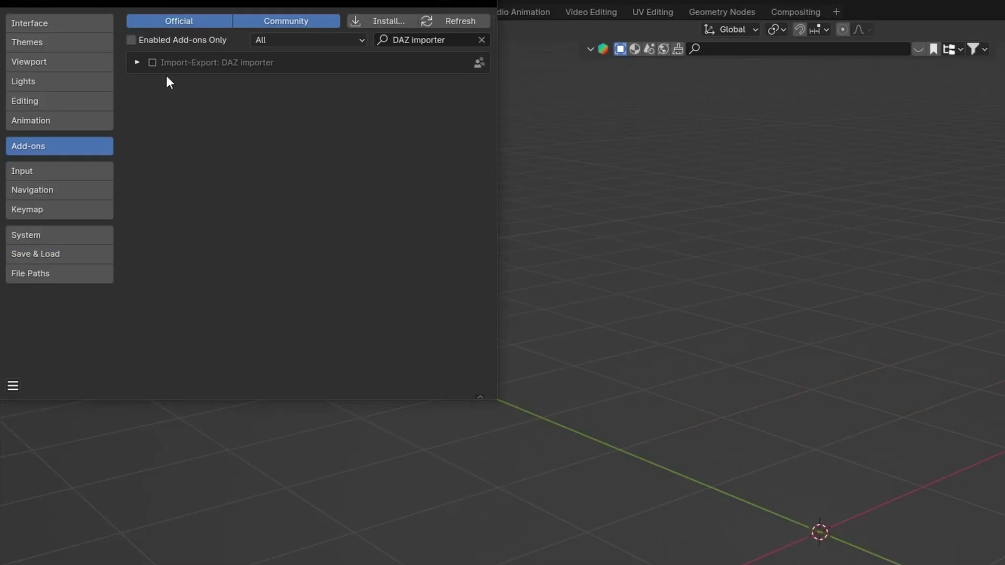
left_click(136, 62)
left_click(152, 62)
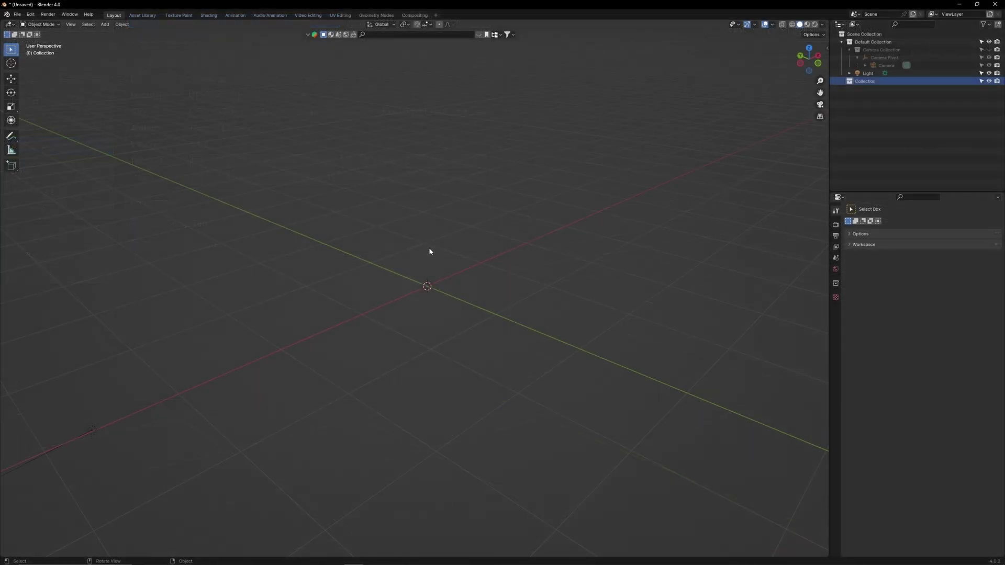
Show the sidebar's DAZ Setup panel and bring up its Global Settings.
key("n")
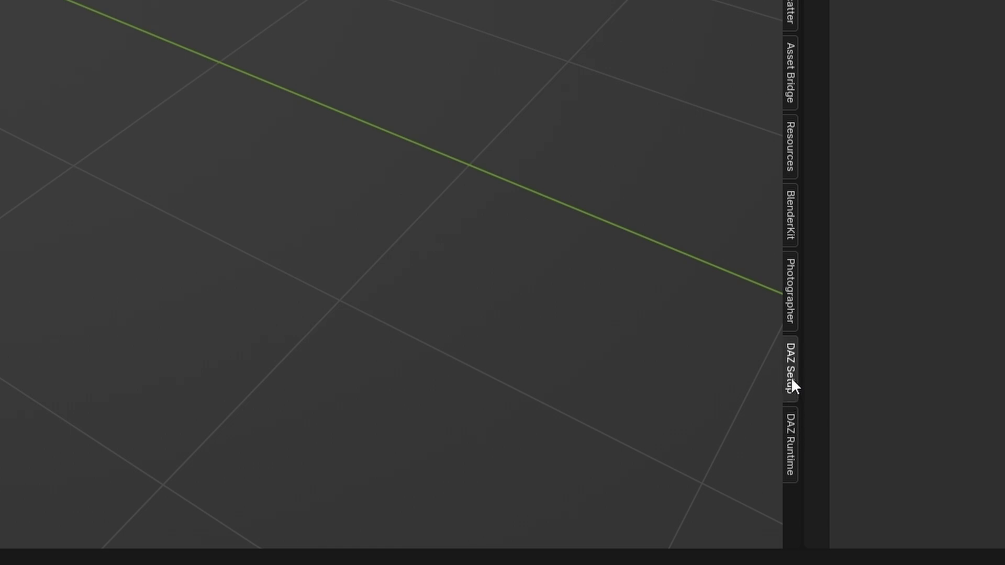
left_click(651, 173)
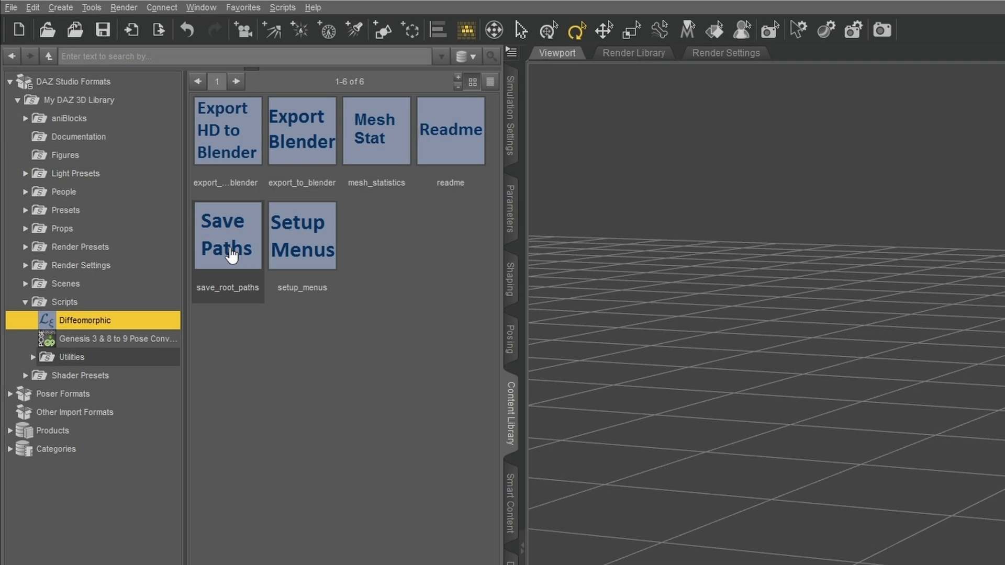
Run the Diffeomorphic Save Paths script to write import-daz-paths.json.
mouse_move(118, 139)
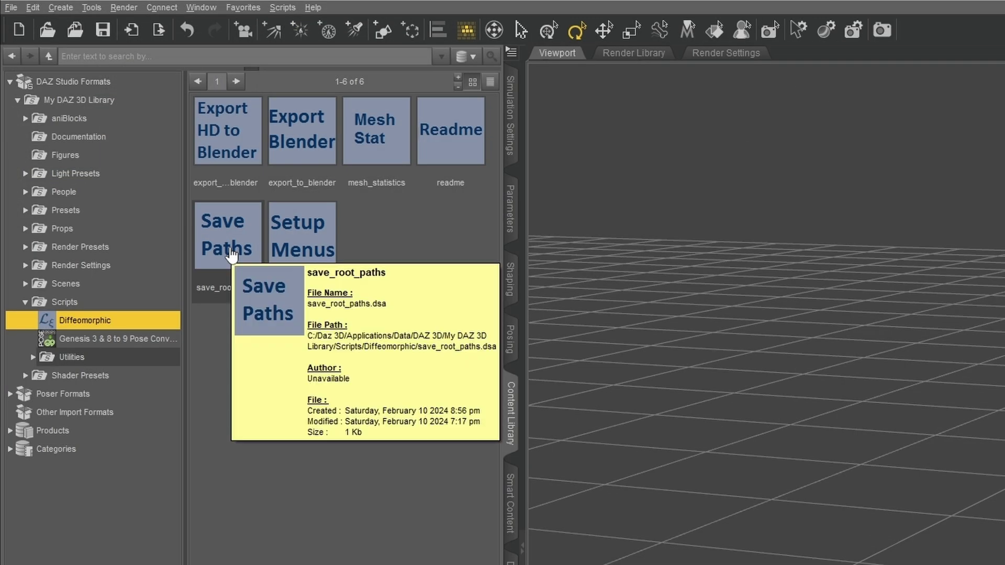
left_click(226, 236)
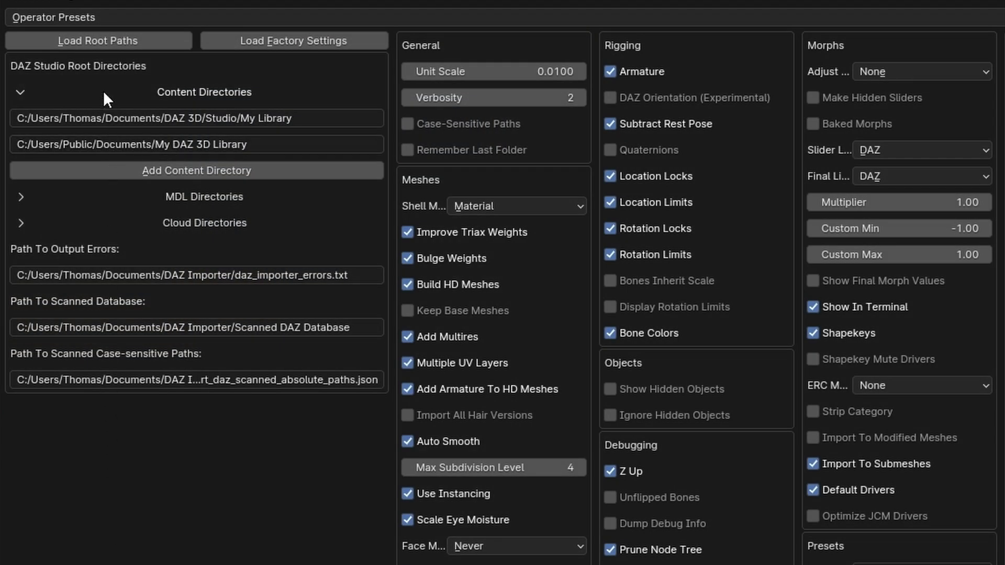
Load root paths from import-daz-paths.json and recheck Global Settings for the My DAZ 3D Library directory.
left_click(98, 42)
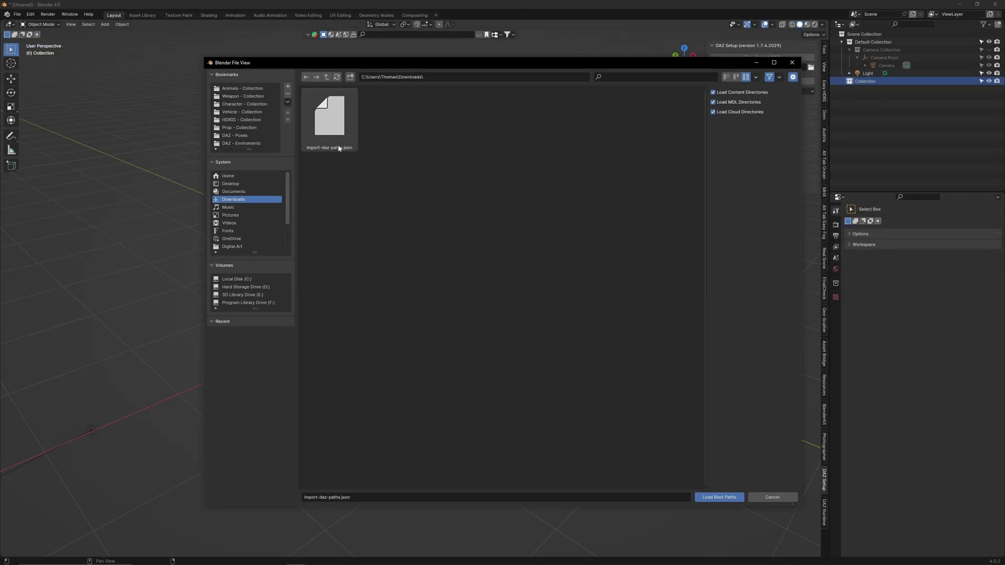
left_click(330, 118)
left_click(719, 497)
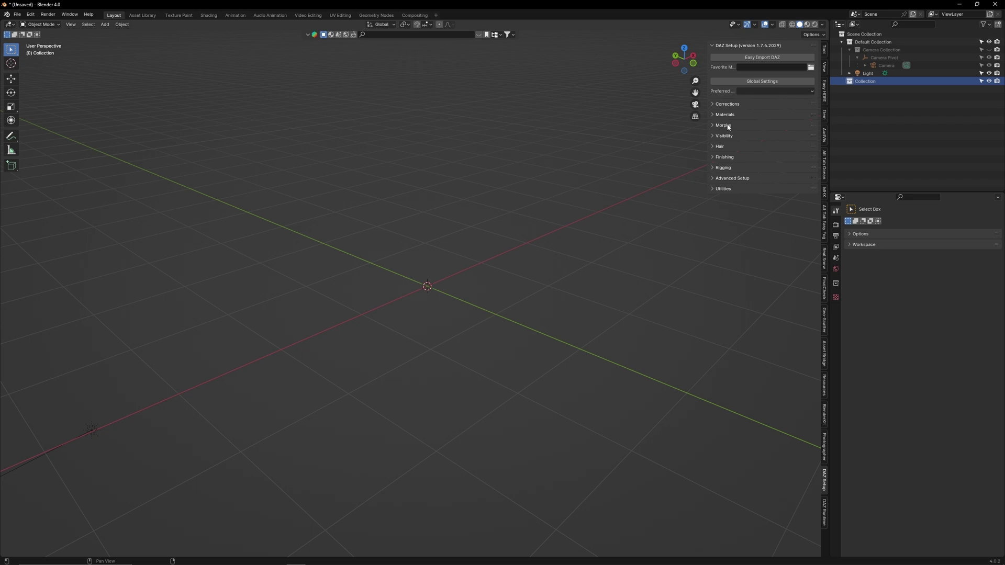
left_click(733, 82)
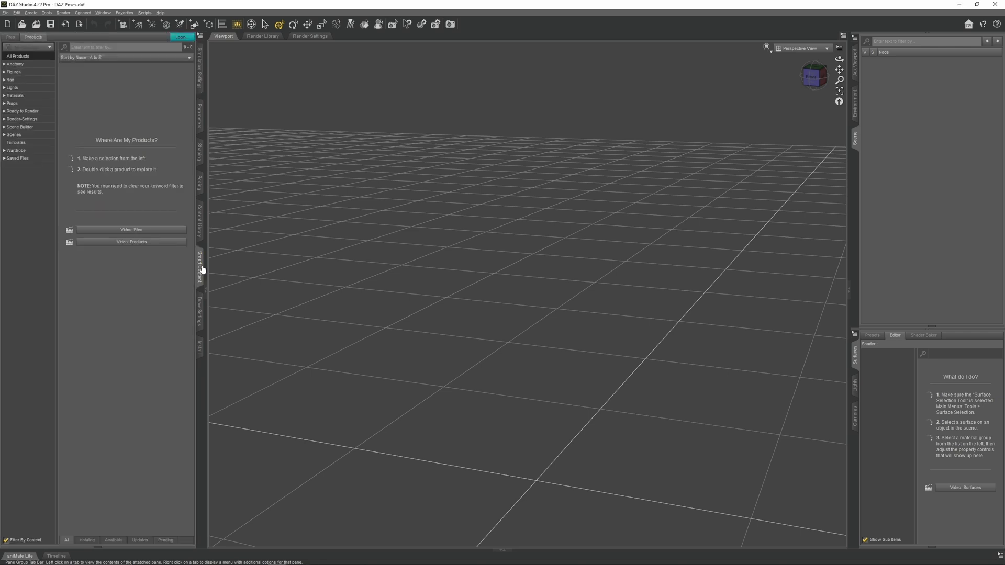
Load Genesis 8.1 Male Dev Load from Genesis 8 Starter Essentials' Figures into the scene.
left_click(14, 72)
left_click(78, 96)
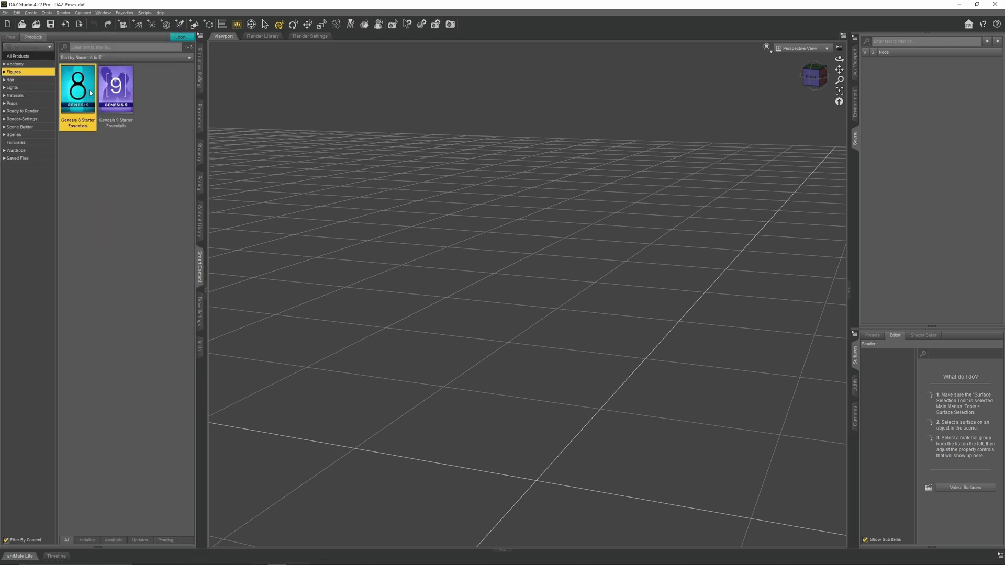
left_click(16, 132)
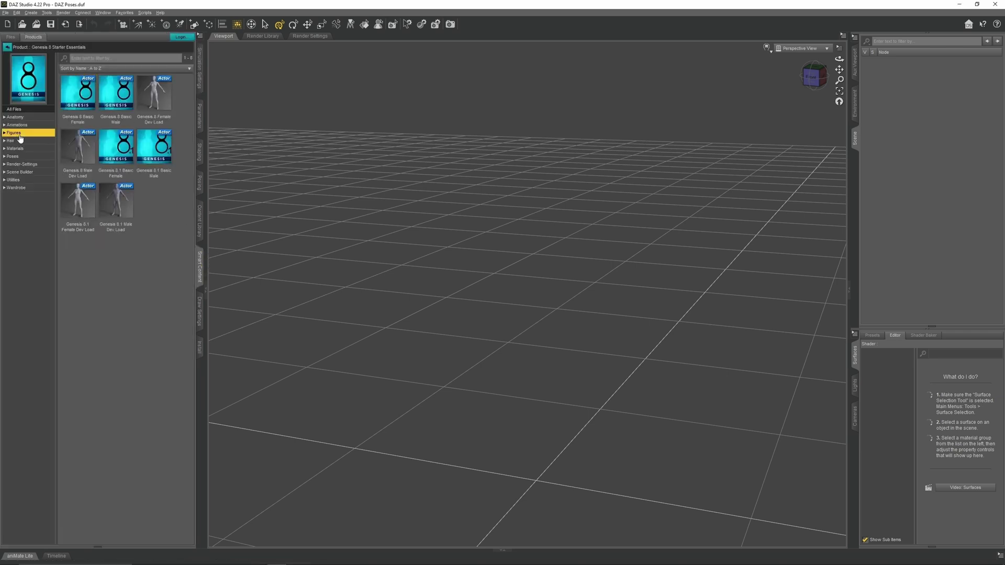
double_click(117, 206)
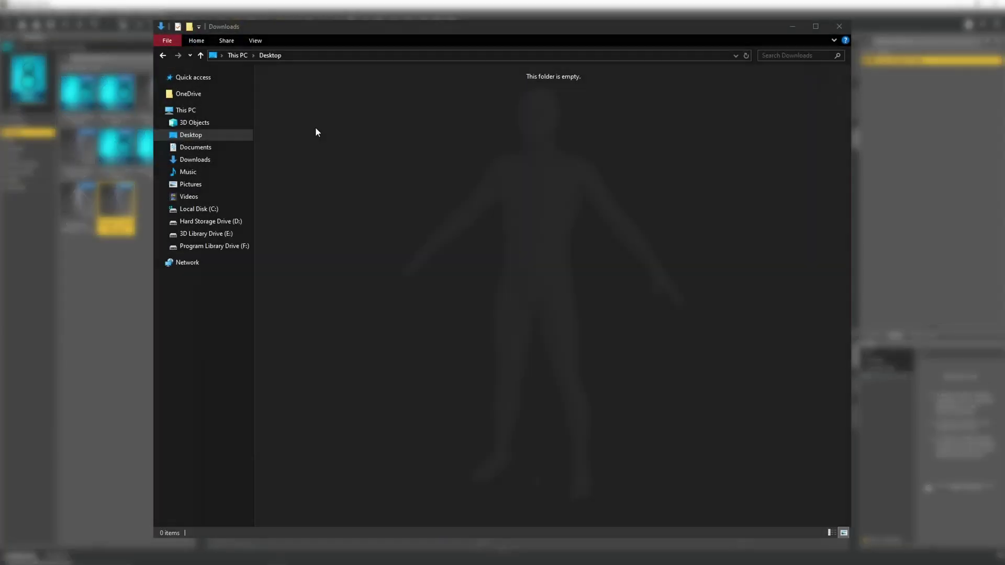
Create a new folder in Downloads named 'Daz Genesis 8 Male'.
right_click(316, 129)
mouse_move(293, 285)
left_click(340, 286)
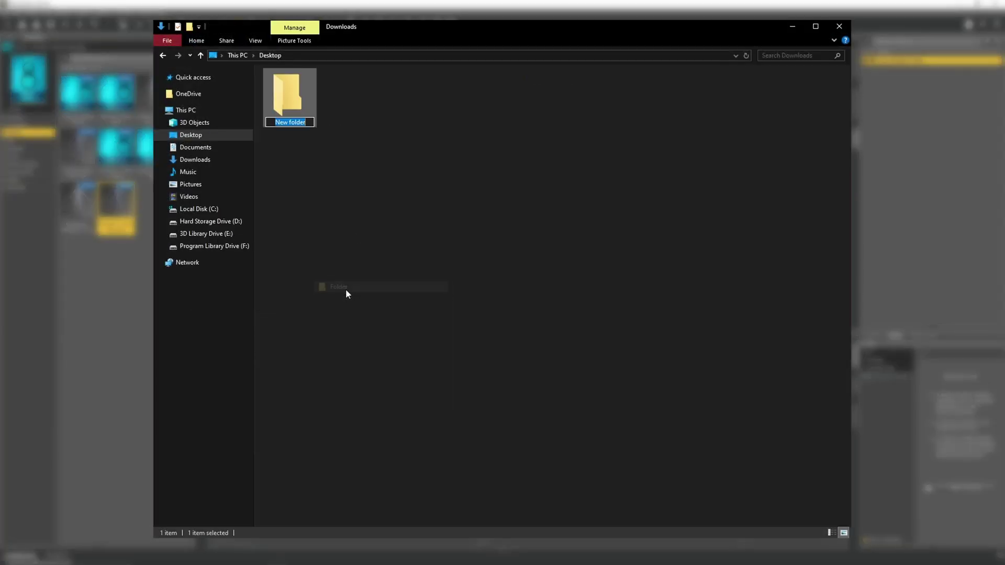
type("Daz Genesis 8 Male")
key("Return")
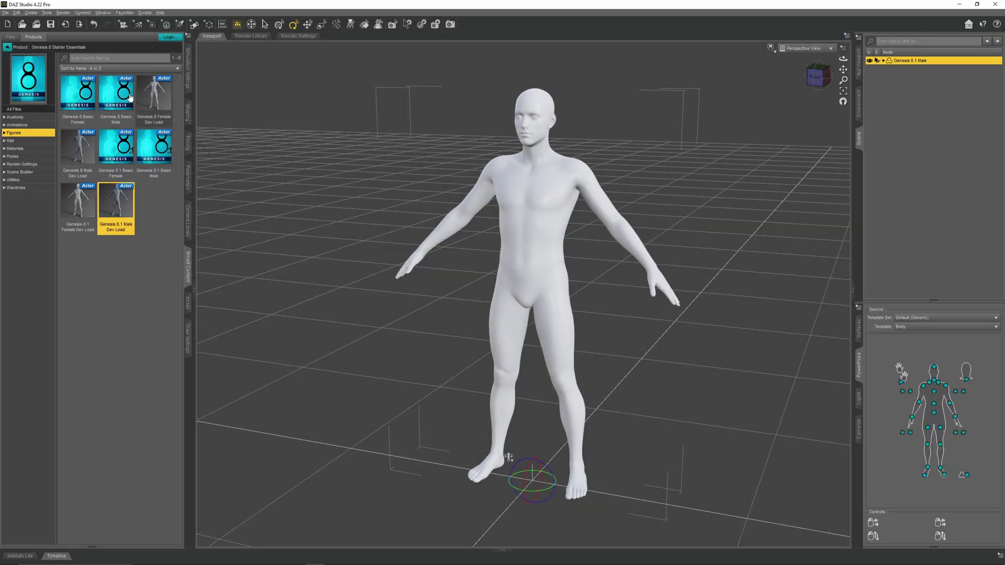
Save the figure as a scene subset named 'Daz Genesis 8 Base' inside the new folder.
left_click(5, 13)
mouse_move(23, 60)
left_click(110, 71)
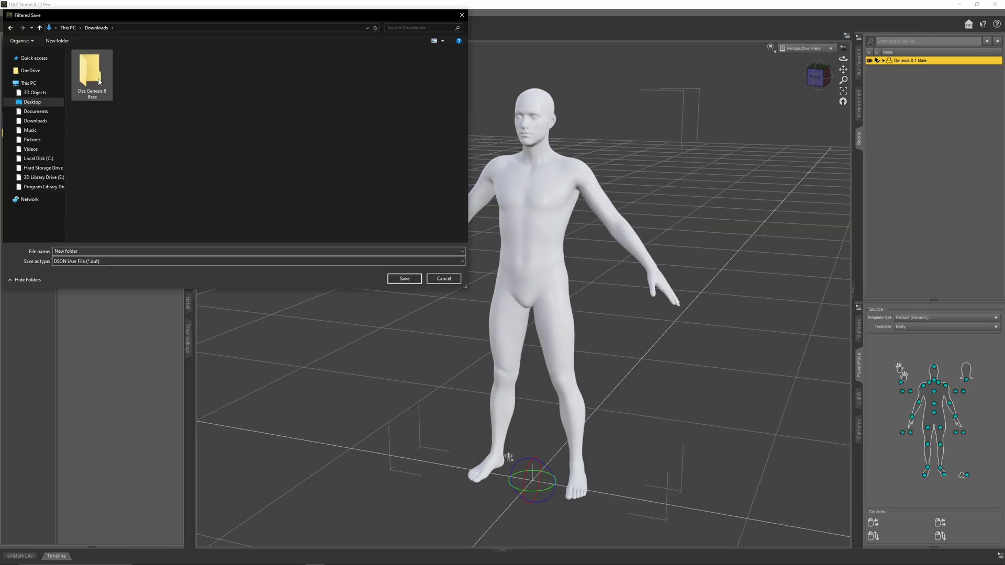
double_click(90, 73)
left_click(103, 252)
type("Daz Genesis ")
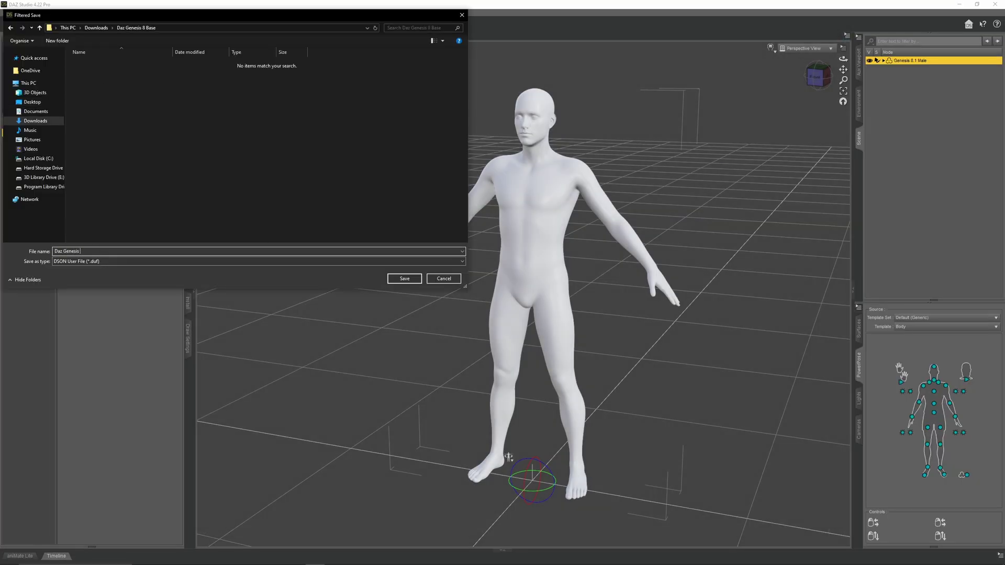
type("8 Base")
left_click(404, 278)
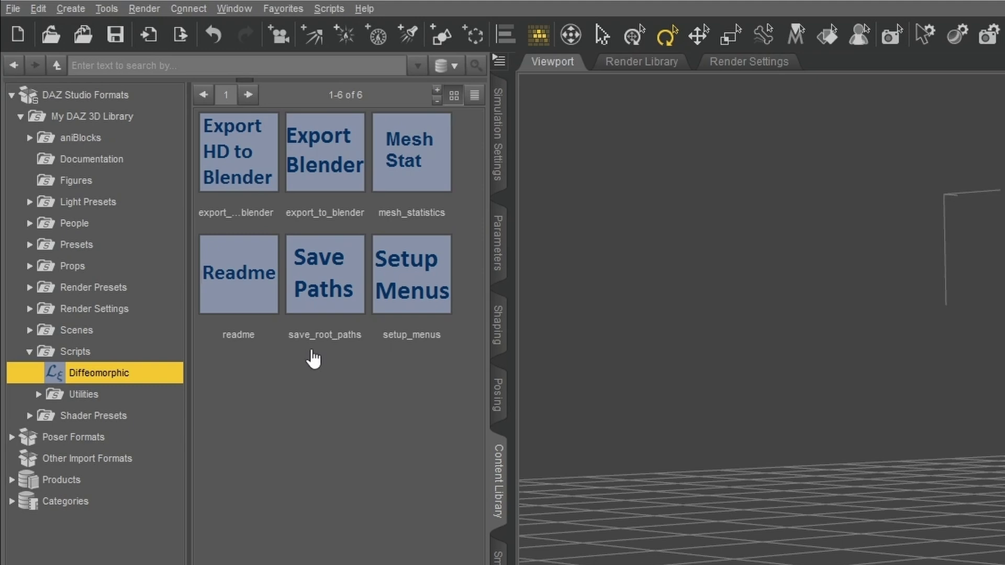
Run the Diffeomorphic Setup Menus script from the Content Library's Scripts folder.
double_click(410, 283)
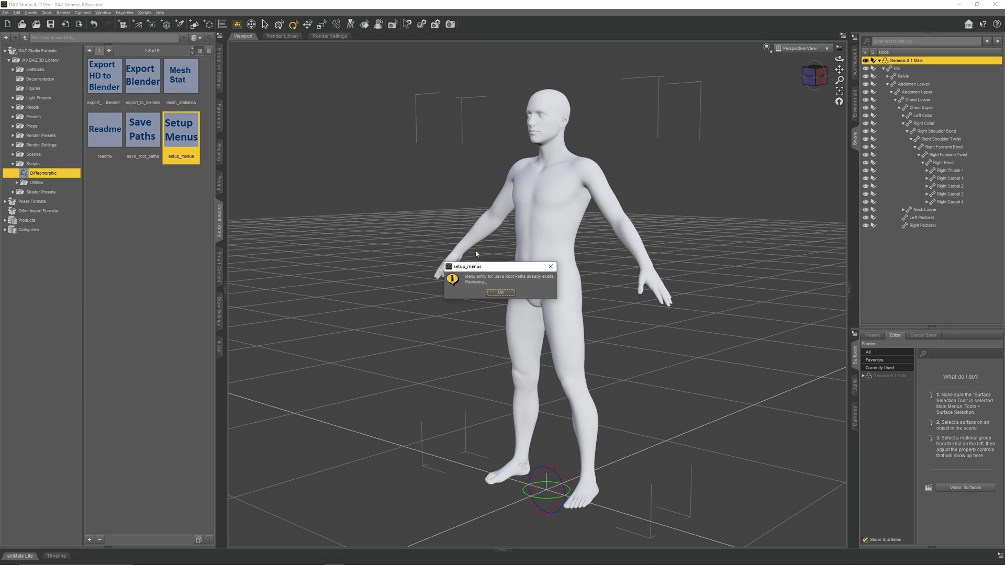
Export the figure to Blender as DAZ Genesis 8 Base, then close Daz Studio, saving changes.
left_click(500, 292)
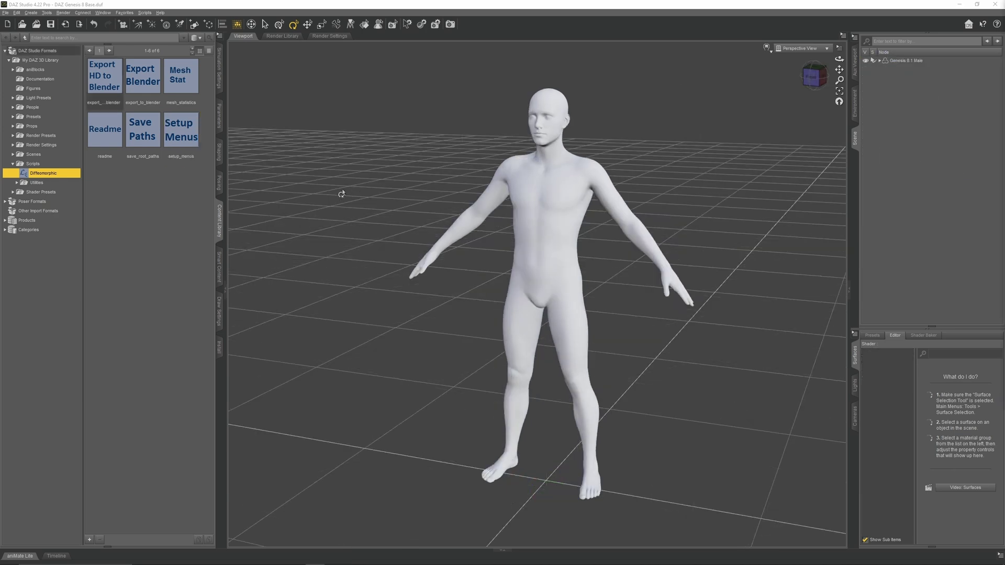
key("alt+f")
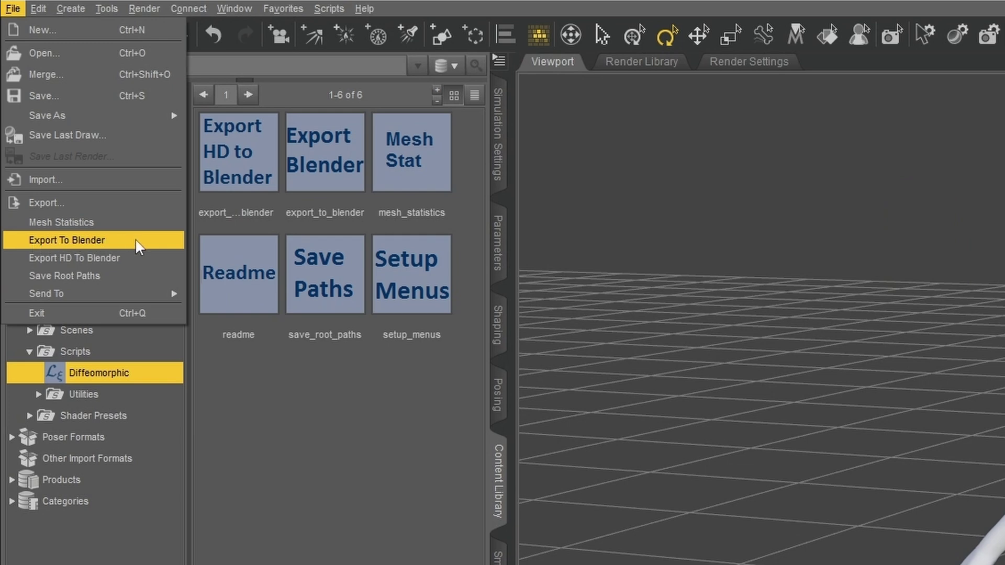
left_click(135, 237)
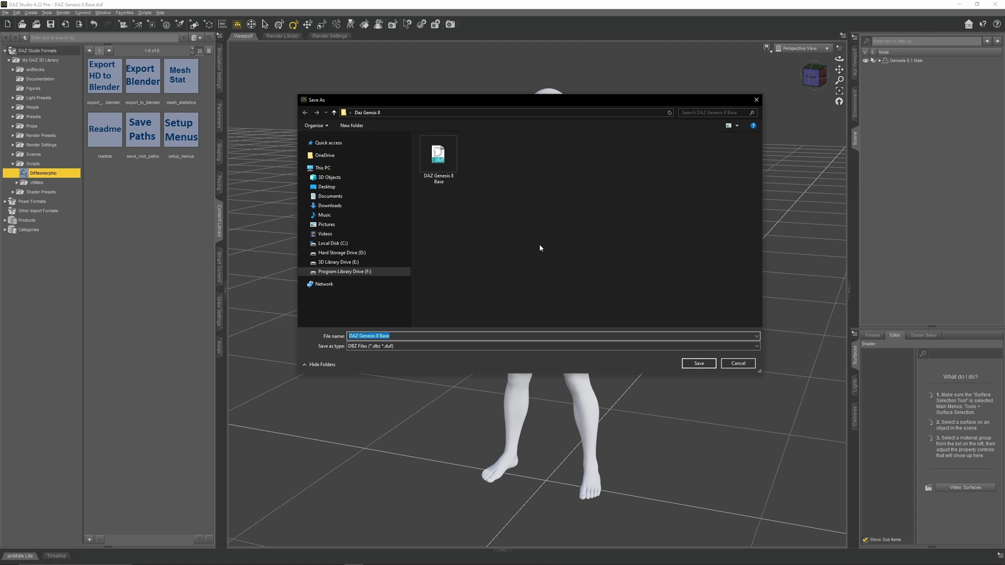
left_click(699, 363)
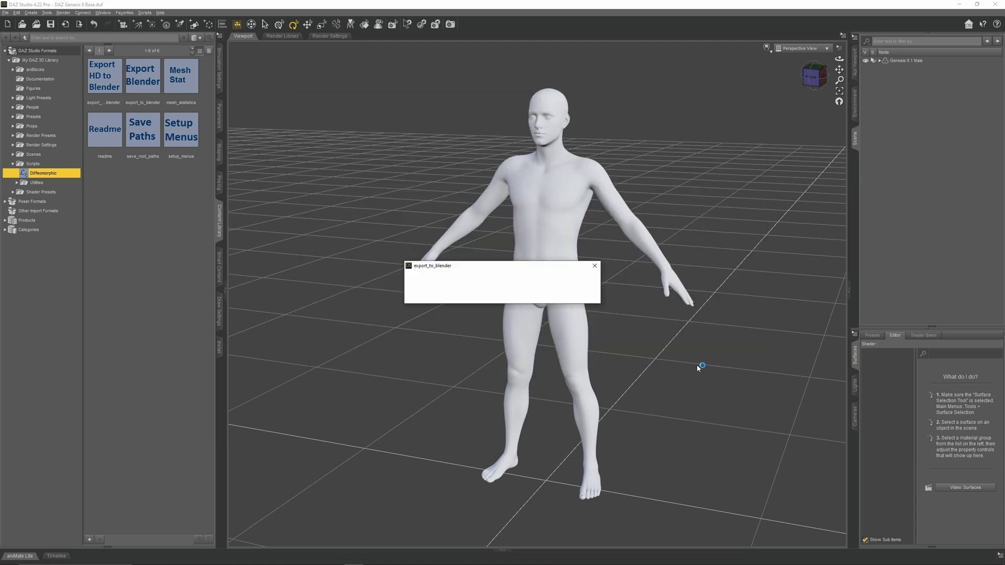
left_click(994, 5)
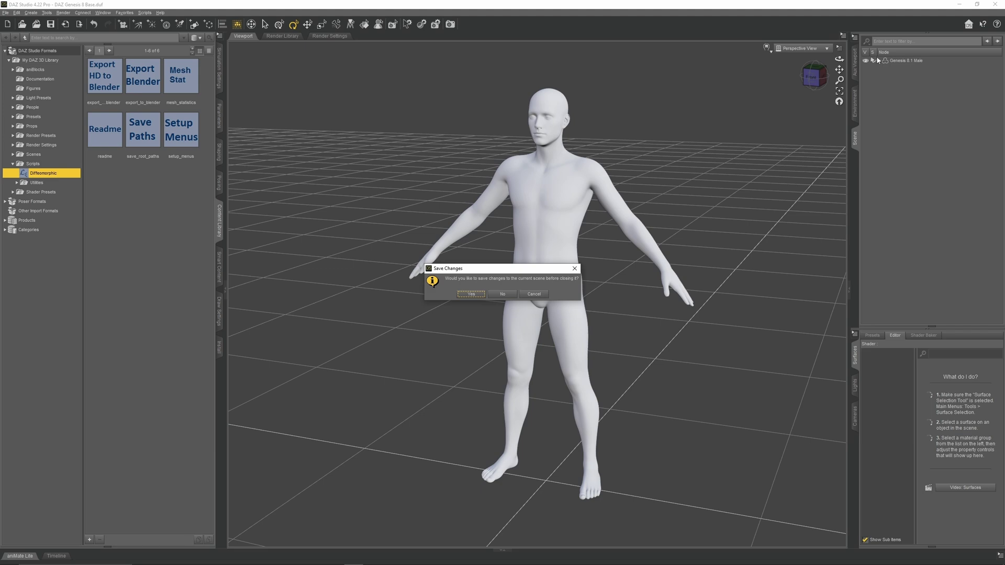
left_click(469, 295)
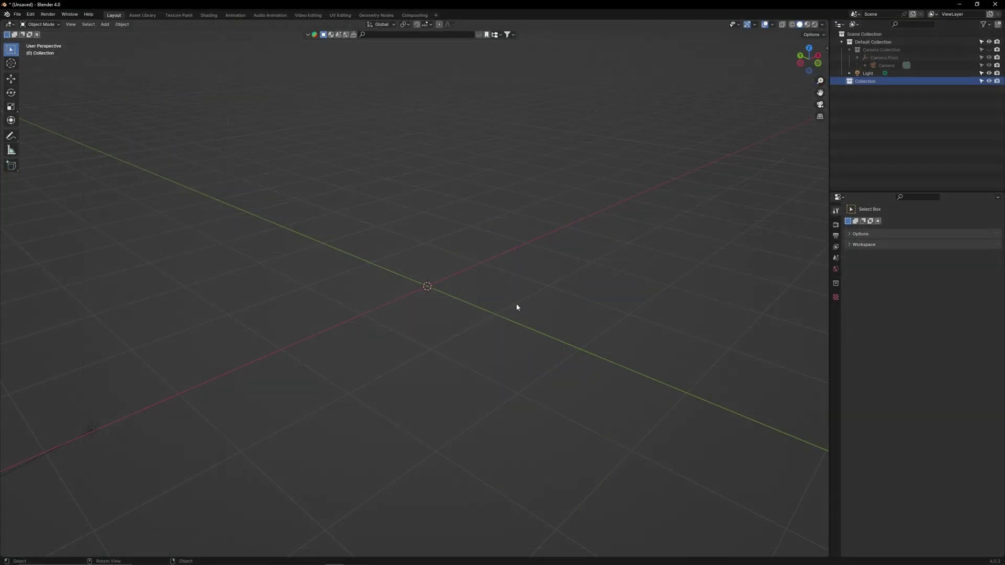
Launch Easy Import DAZ from the DAZ Setup sidebar tab.
key("n")
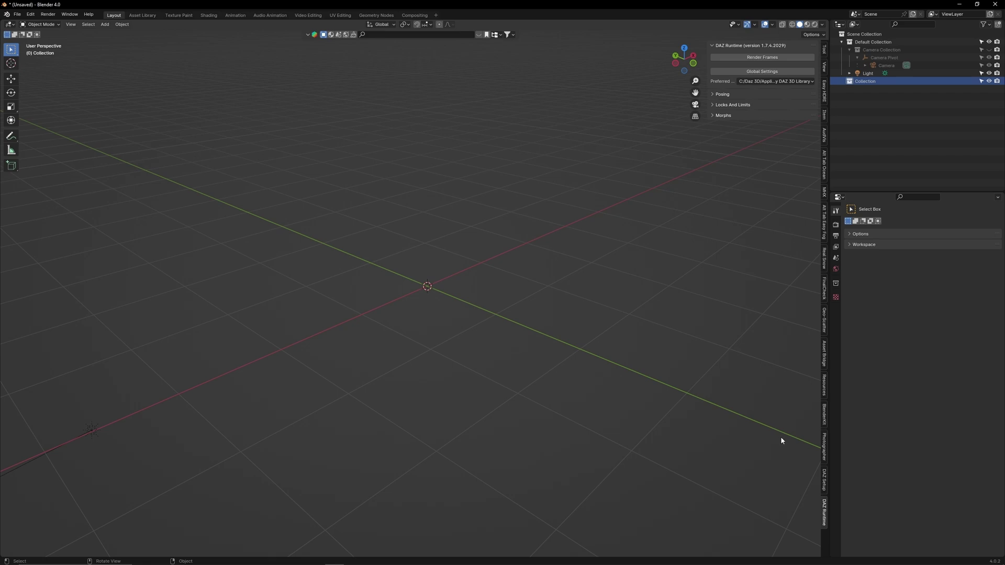
left_click(823, 480)
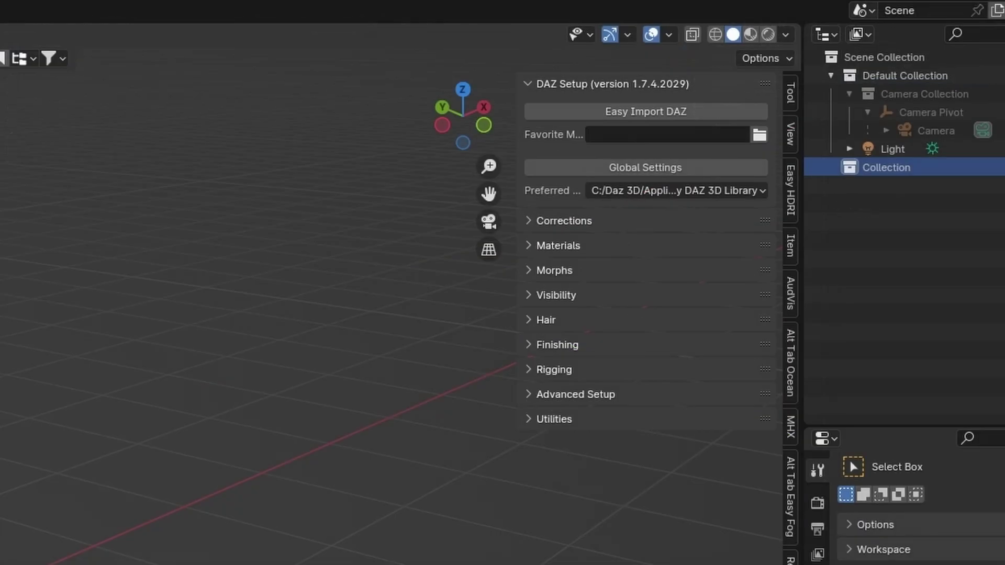
left_click(662, 110)
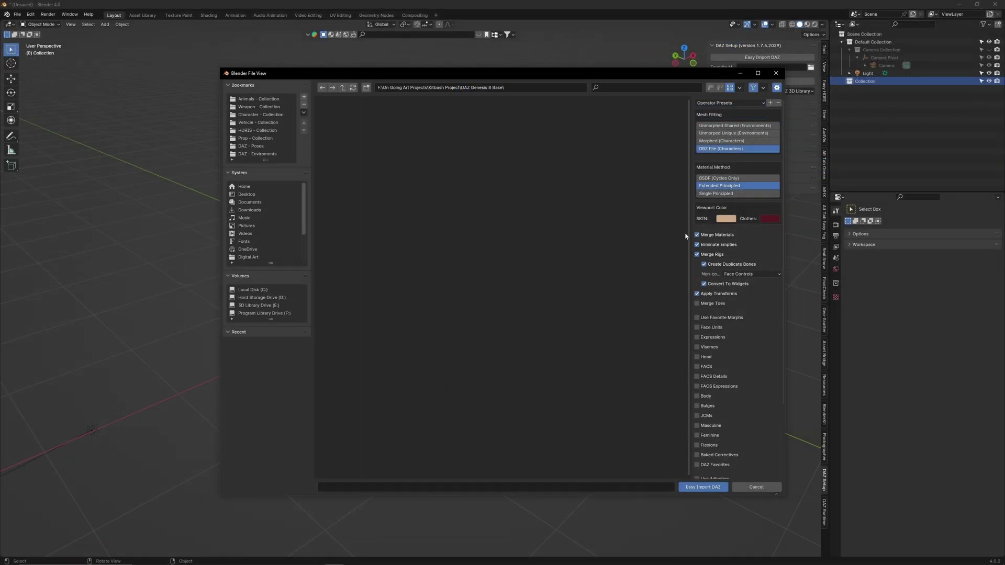
scroll(740, 324, "down", 4)
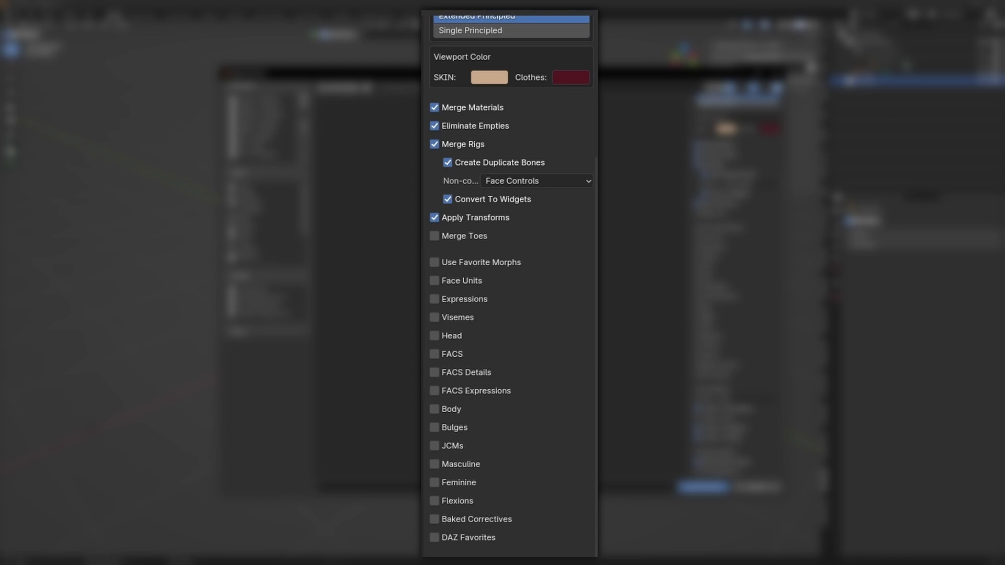
scroll(518, 439, "up", 5)
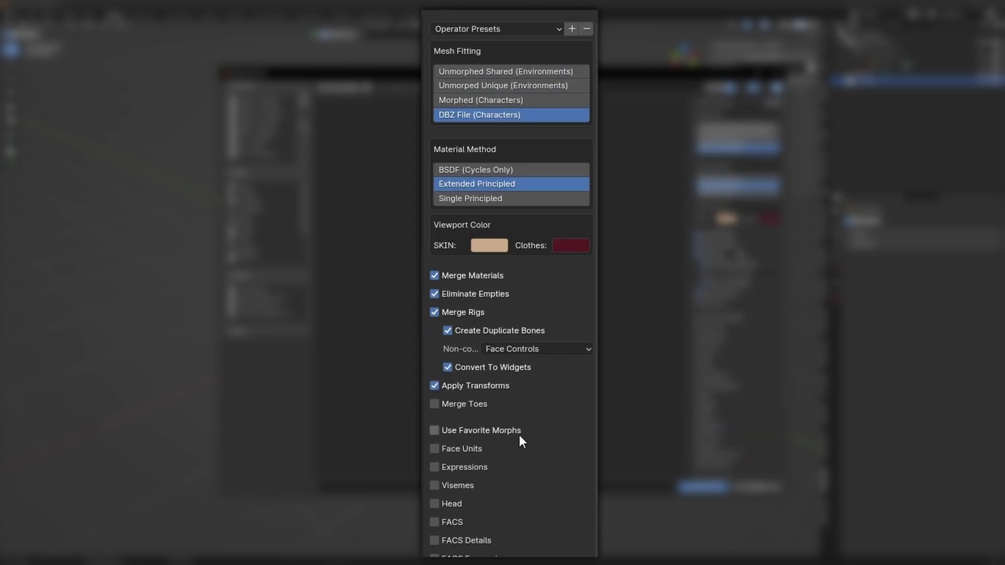
Load the Genesis 8 1 preset, enable Body morphs, and select DAZ Genesis 8 Base.duf.
left_click(536, 30)
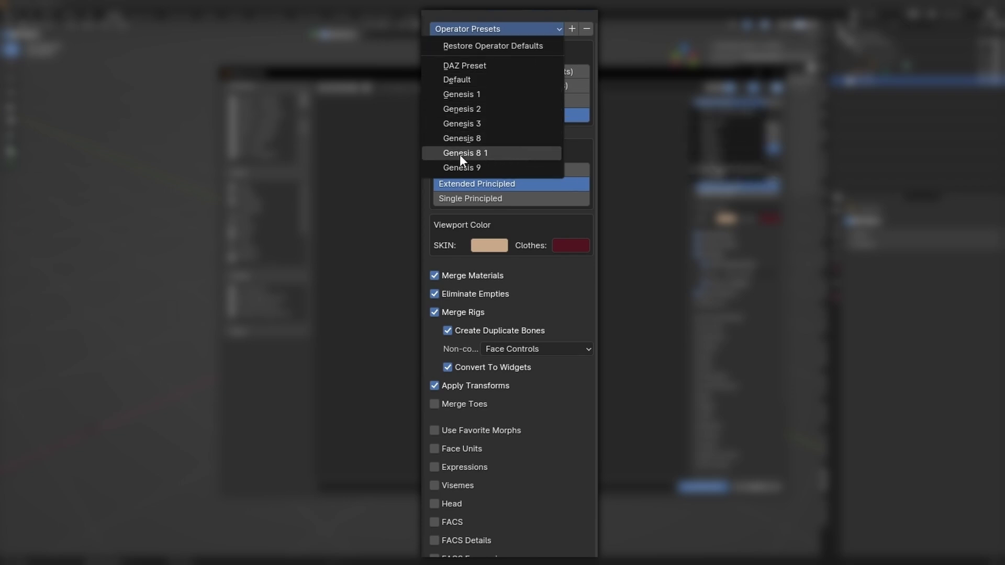
left_click(494, 153)
scroll(494, 154, "down", 5)
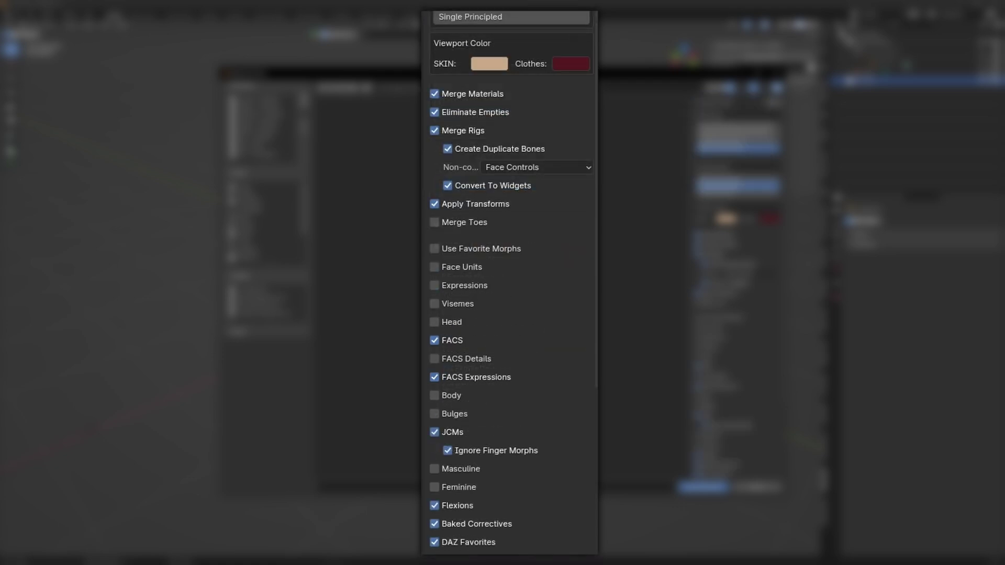
left_click(453, 394)
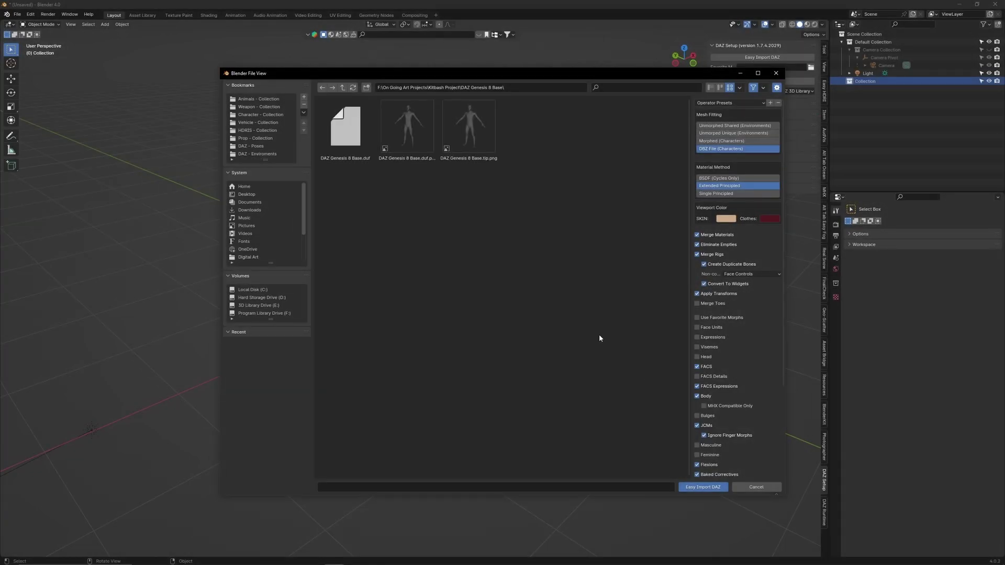
left_click(344, 130)
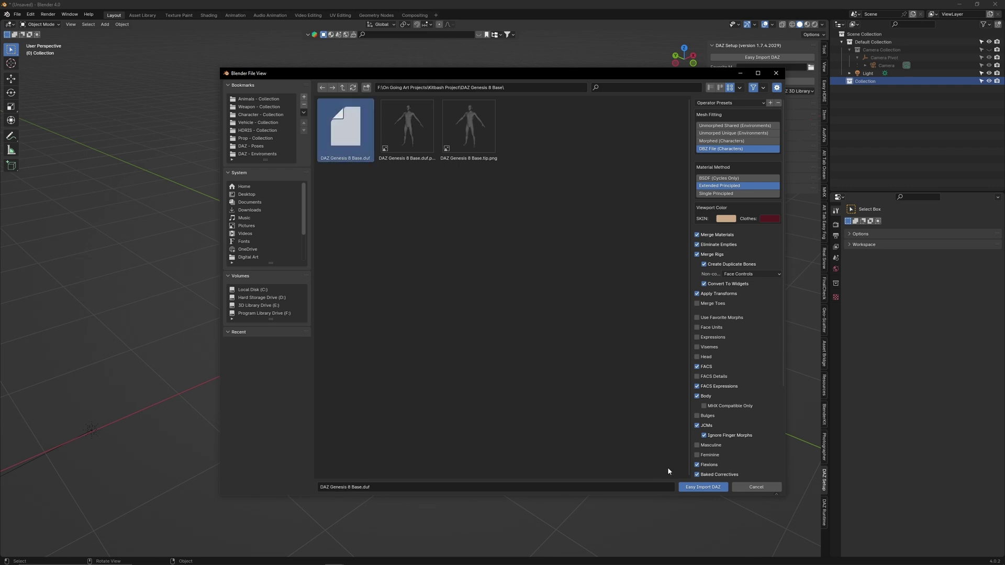
Import the chosen file and frame the Genesis 8.1 figure in the viewport.
left_click(703, 487)
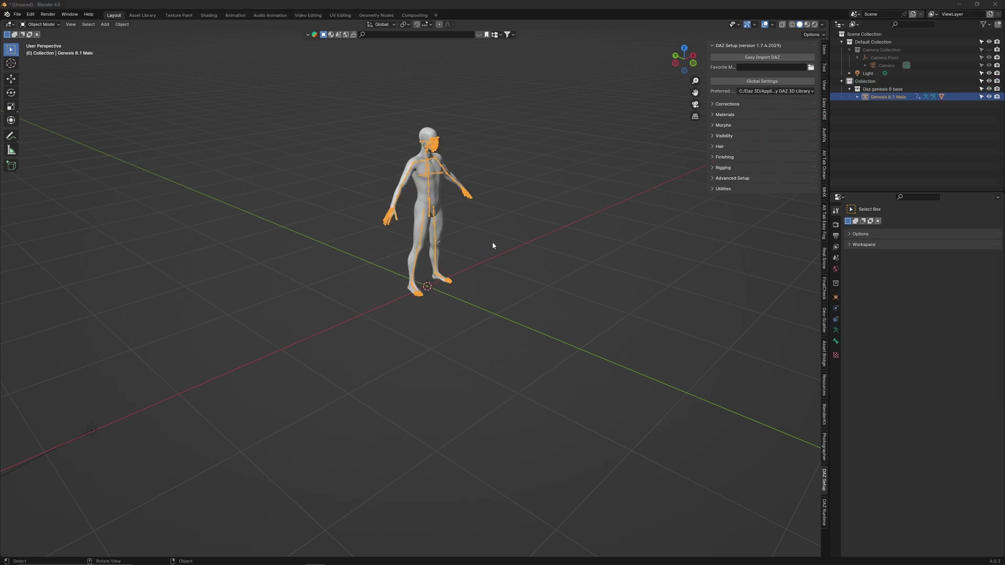
middle_click_drag(475, 225, 425, 176)
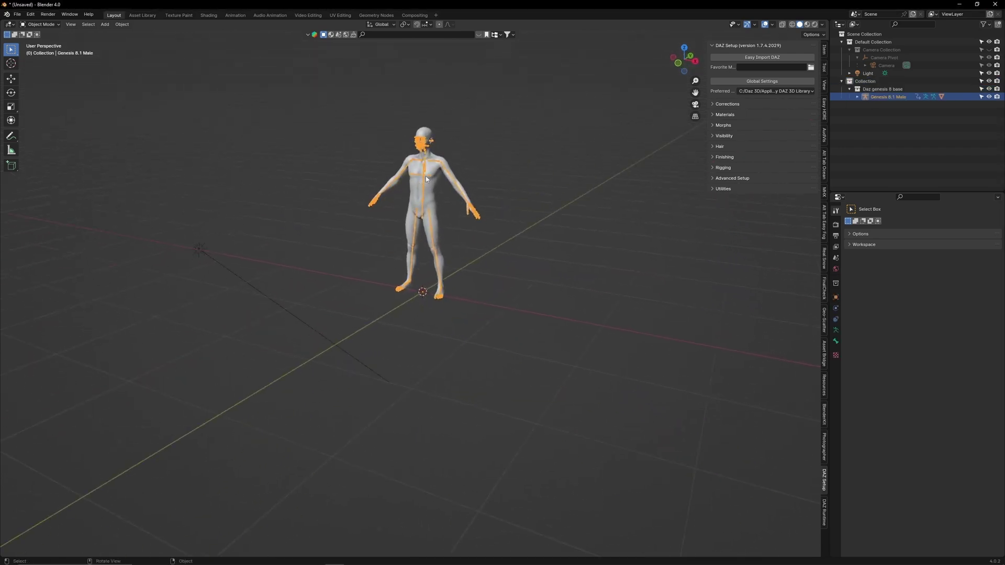
key("KP_Decimal")
middle_click_drag(517, 138, 583, 219)
In Pose Mode, bend the left forearm and inspect its Limit Rotation constraint (X -20° to 135°).
left_click(533, 149)
key("ctrl+Tab")
left_click(510, 242)
key("shift+space")
key("r")
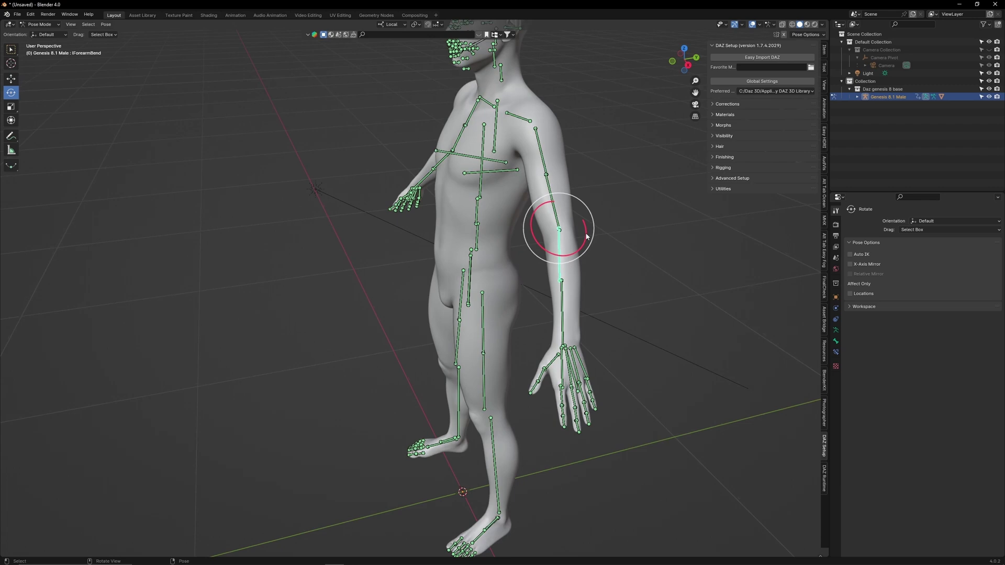
left_click_drag(583, 219, 613, 217)
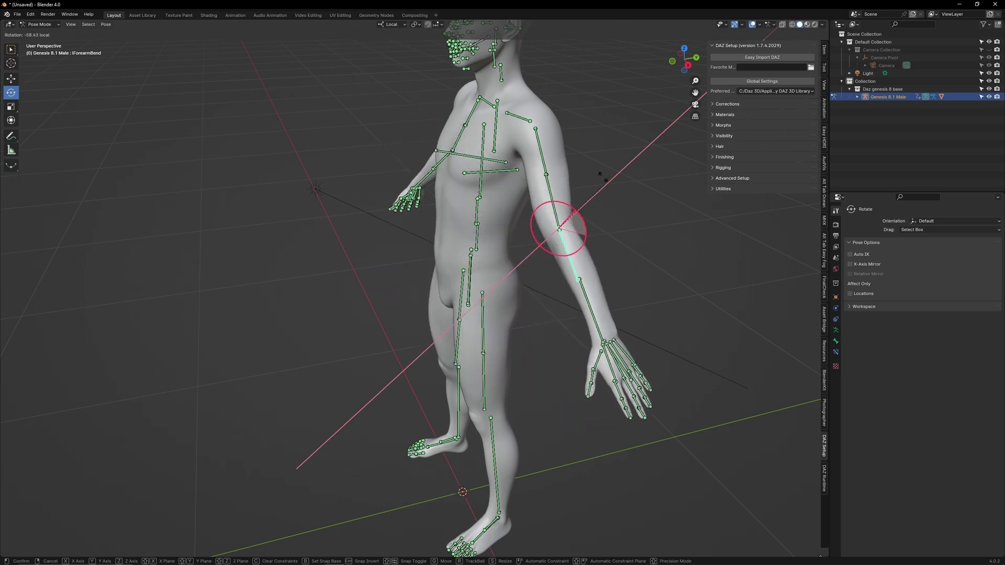
left_click_drag(602, 177, 636, 277)
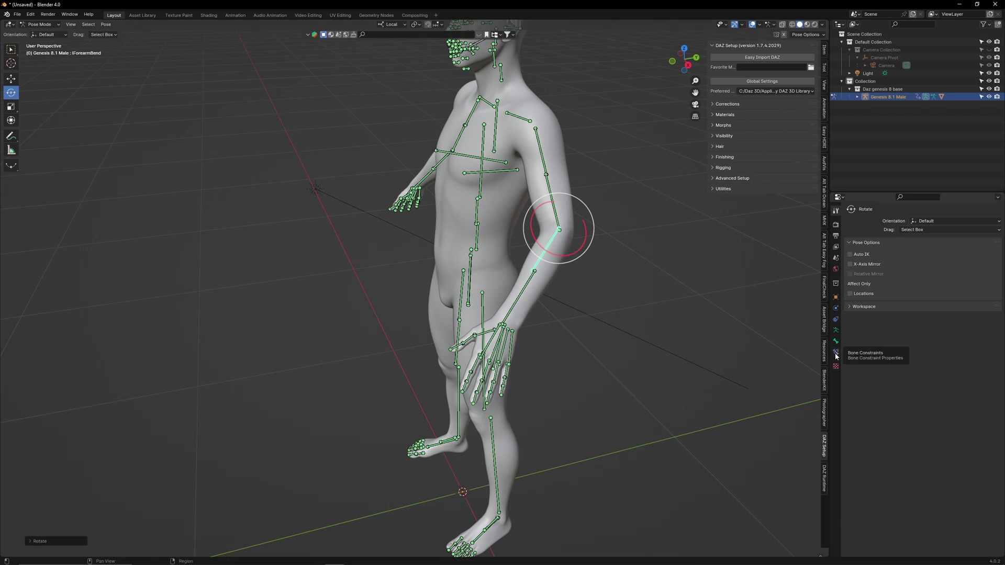
left_click(835, 353)
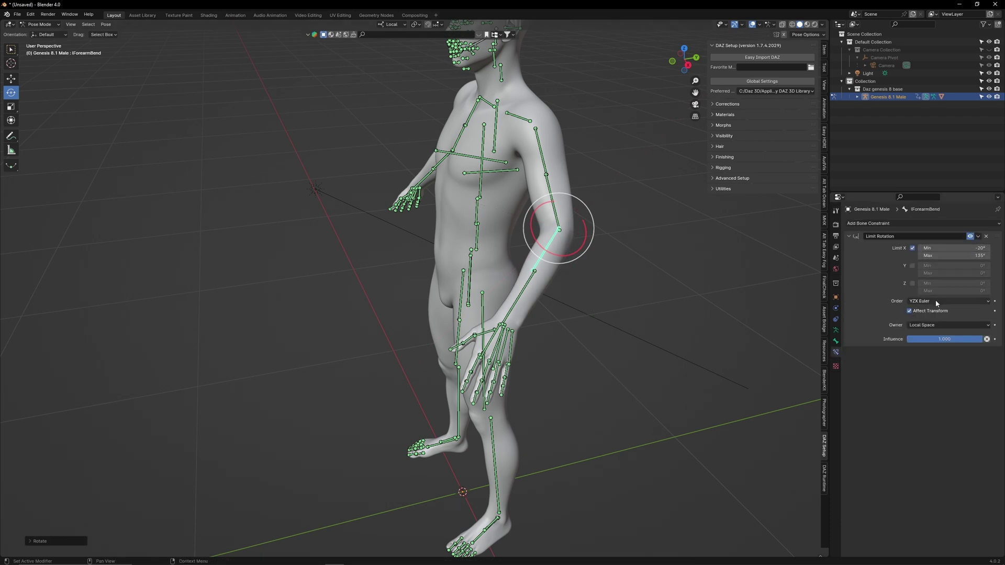
scroll(538, 224, "down", 6)
Box-select all bones and clear their user transforms back to the rest pose.
middle_click_drag(544, 225, 513, 227)
scroll(513, 227, "down", 2)
left_click_drag(327, 117, 665, 475)
right_click(465, 269)
left_click(463, 417)
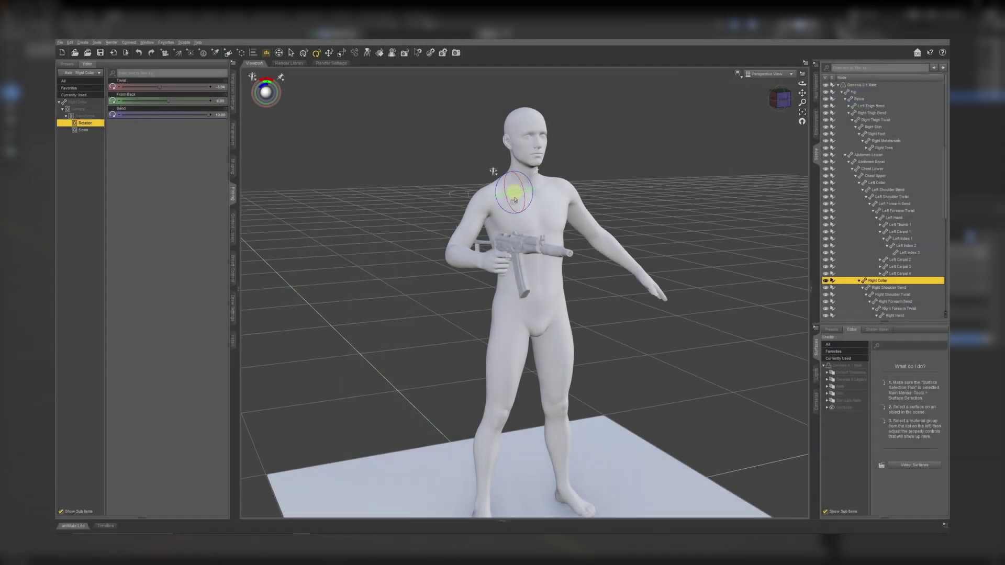
Reposition the right arm and select the right hand.
left_click_drag(511, 190, 514, 193)
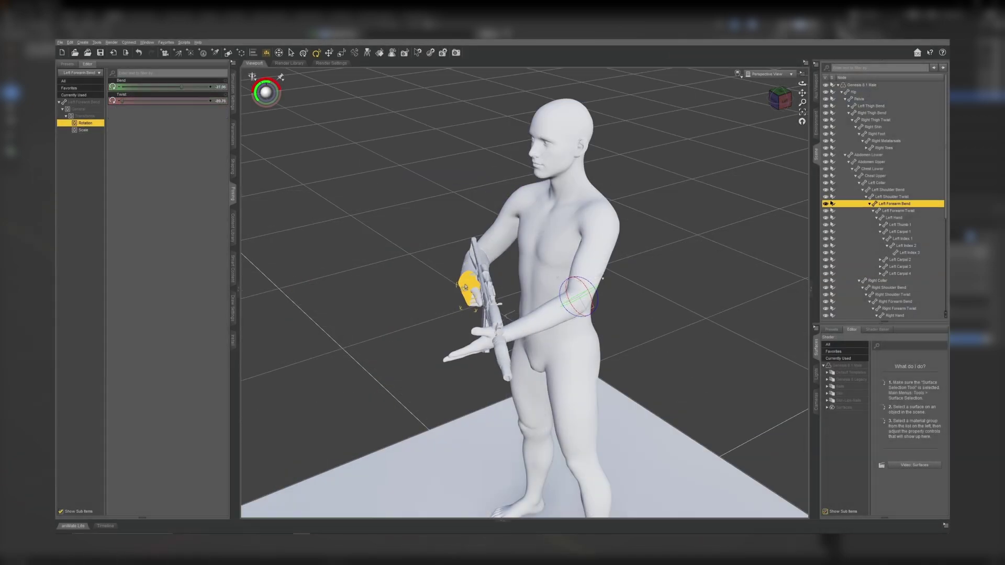
mouse_move(467, 287)
left_mouse_down()
mouse_move(488, 284)
mouse_move(475, 300)
left_mouse_up()
left_click(489, 278)
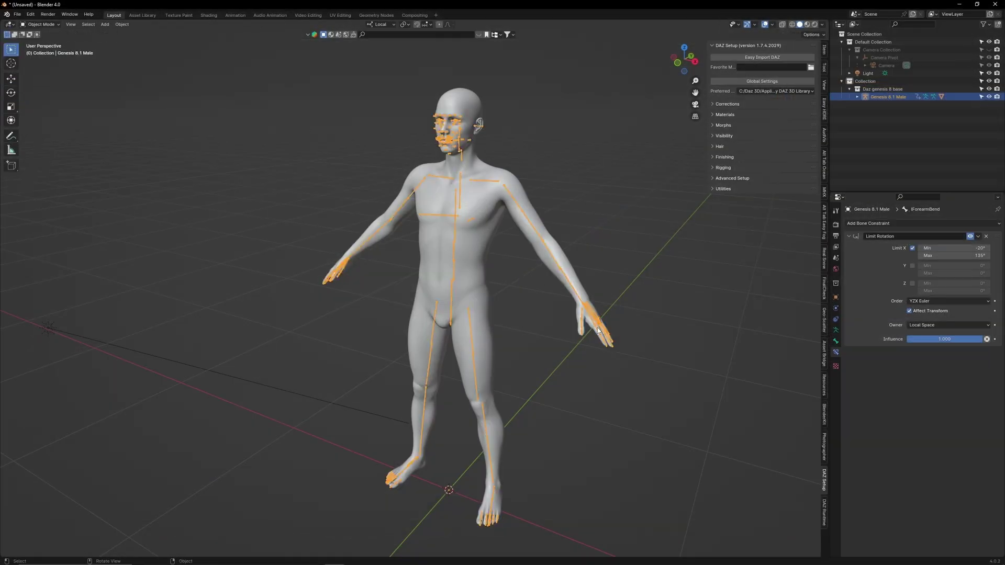
Import Walking Patrol Pose.duf from the Poses folder using DAZ Runtime's Posing tools.
left_click(825, 510)
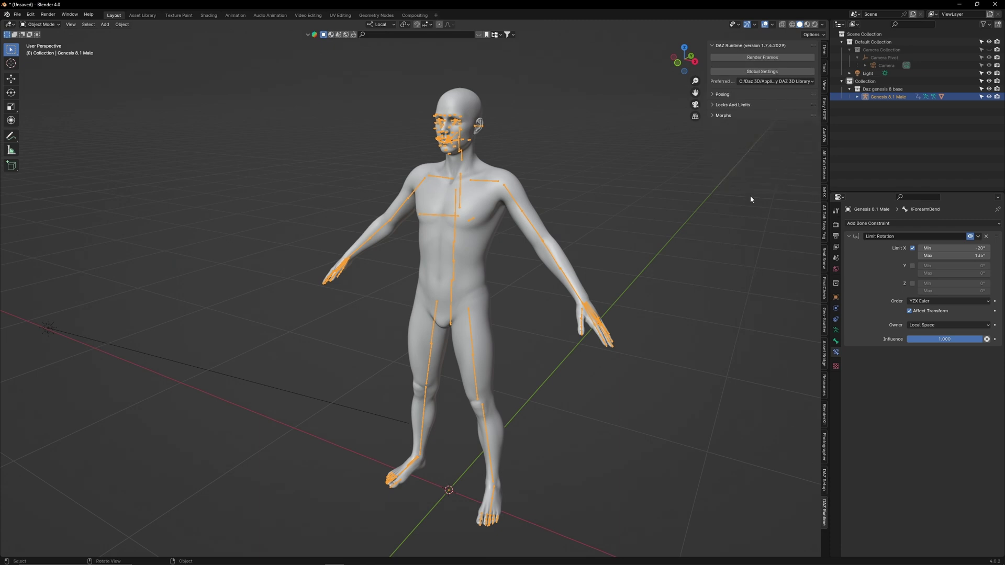
left_click(745, 94)
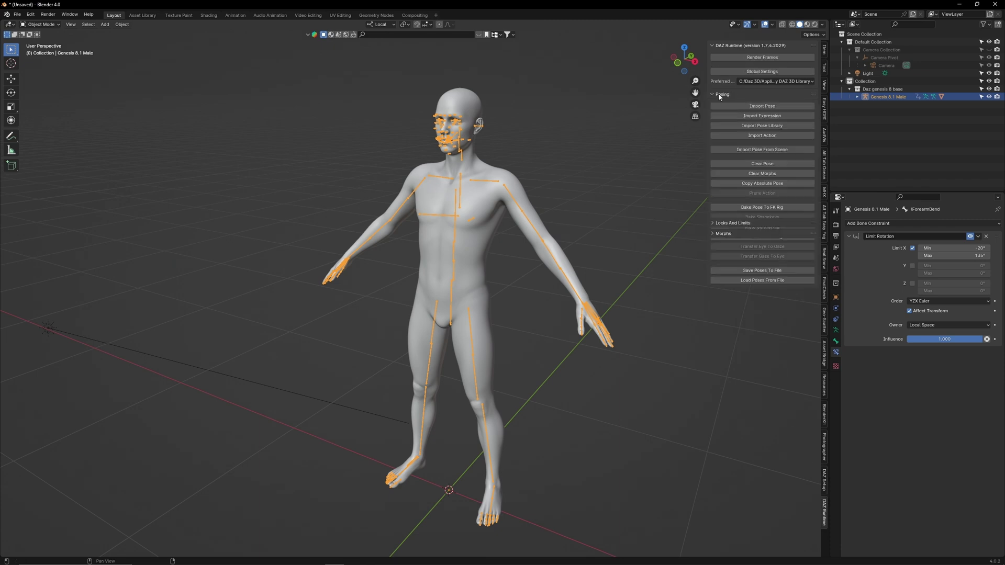
left_click(747, 106)
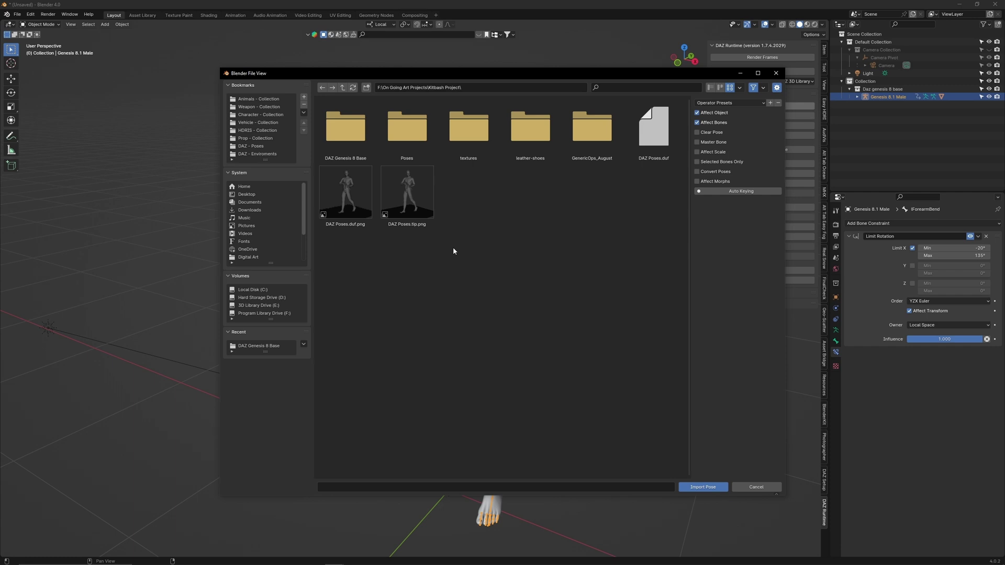
double_click(405, 132)
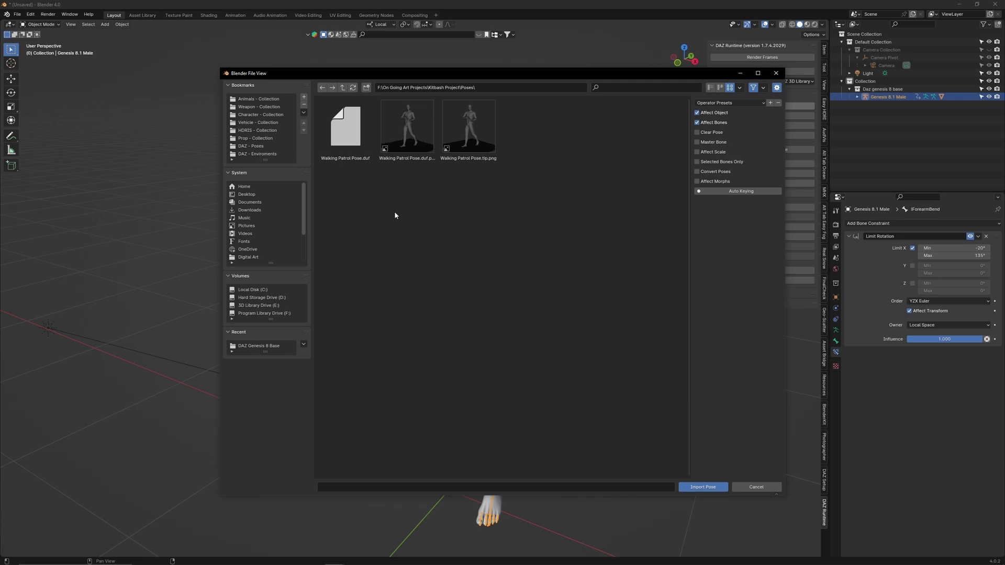
left_click(346, 126)
left_click(694, 487)
Adjust the hand grasp morph and reselect the figure for another pose import.
scroll(576, 367, "up", 6)
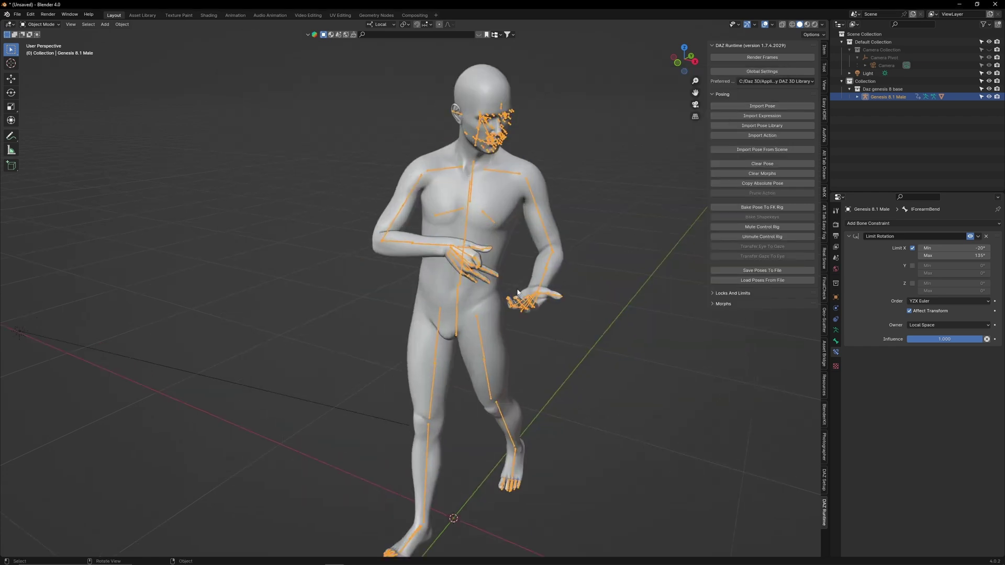
middle_click_drag(579, 291, 446, 275, "shift")
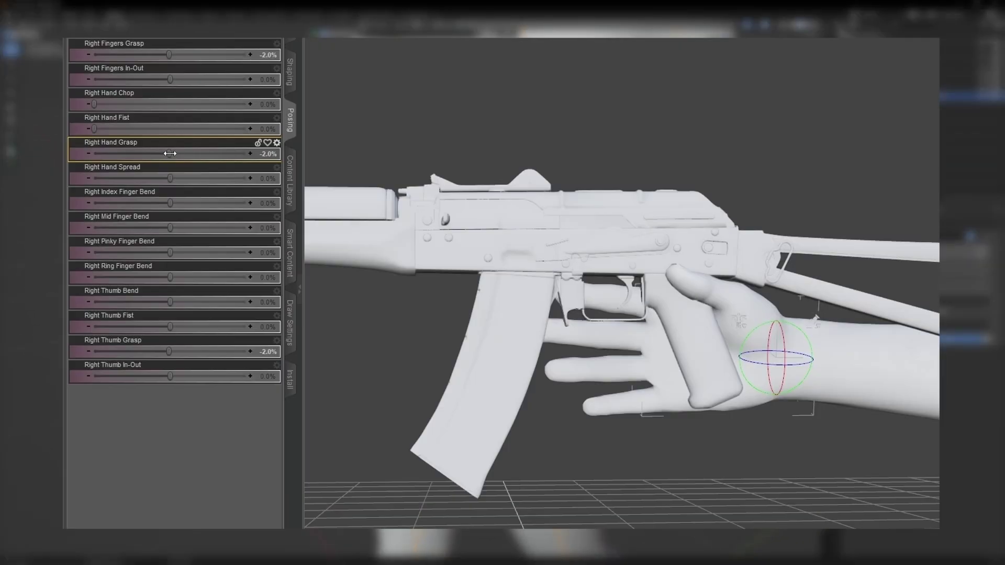
left_click_drag(186, 153, 244, 153)
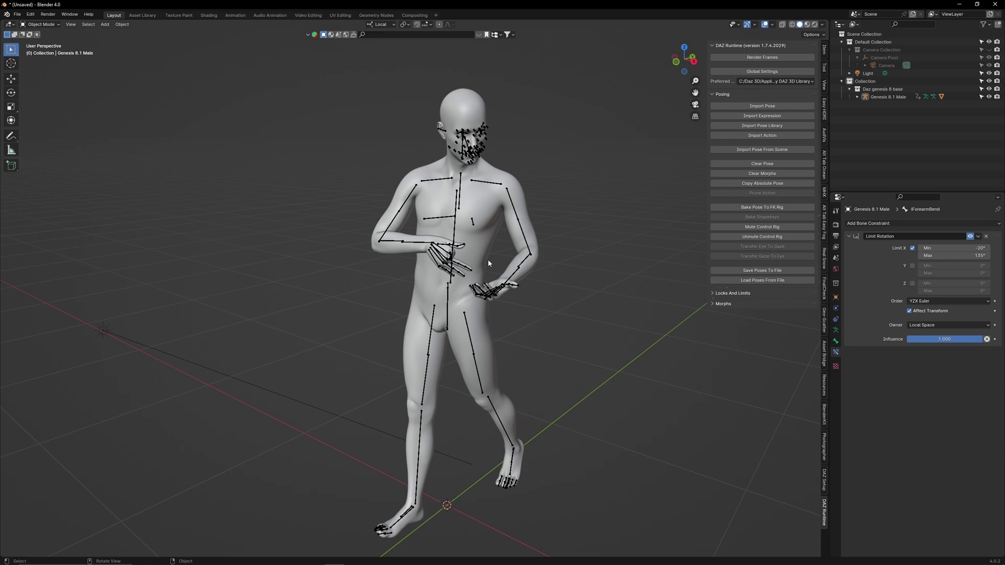
left_click(488, 259)
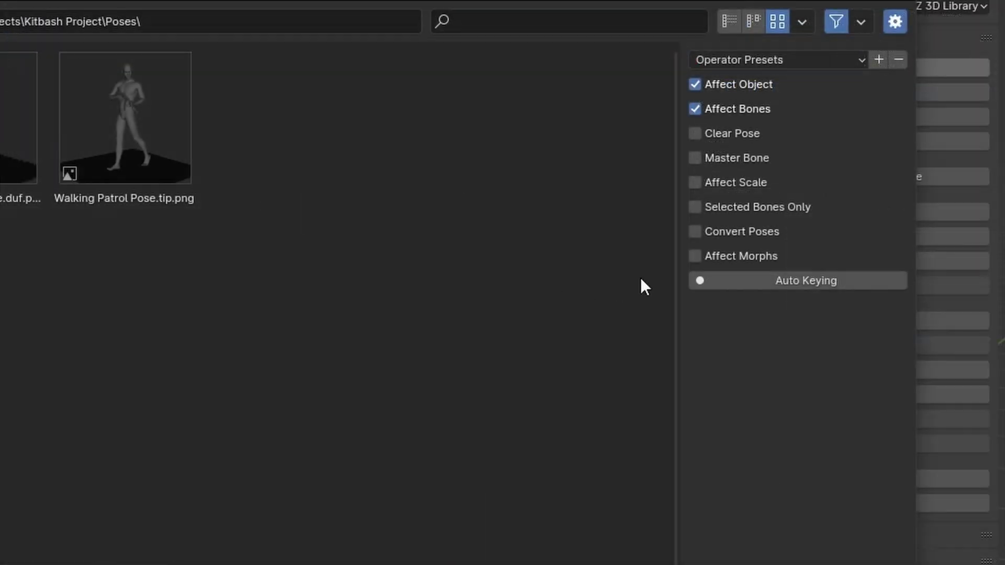
Re-import the walking pose with Affect Morphs enabled.
left_click(728, 256)
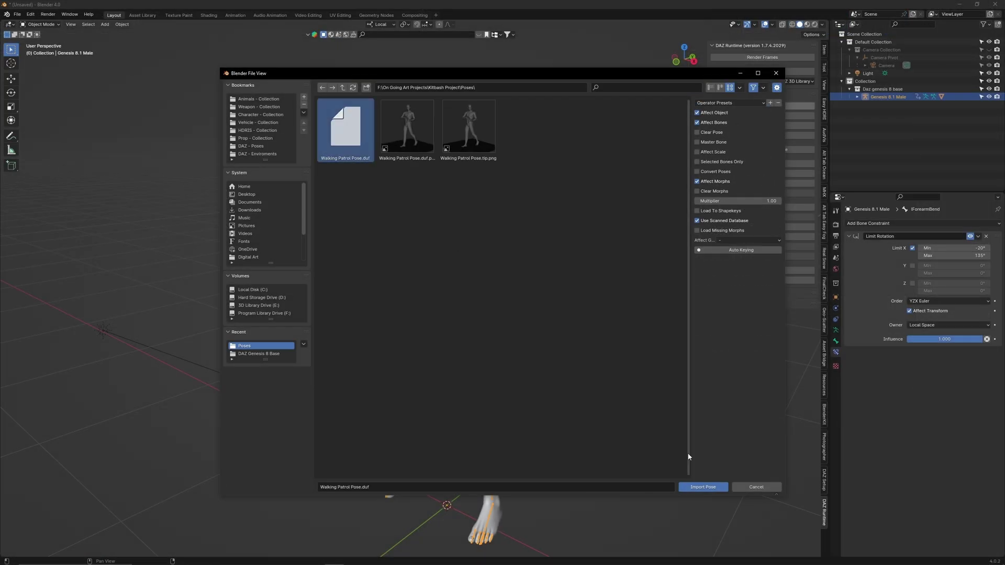
left_click(701, 486)
middle_click_drag(576, 381, 492, 306, "ctrl")
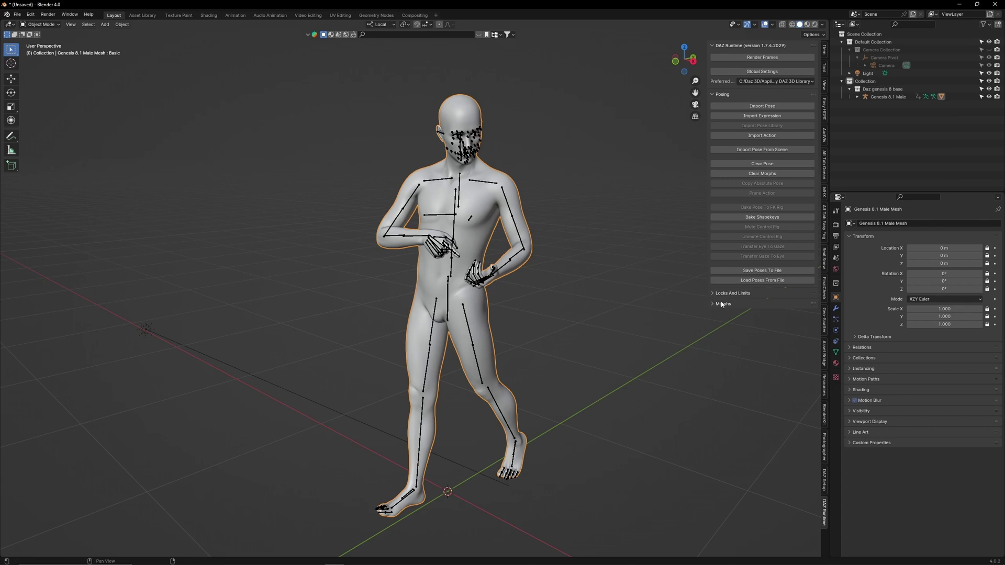
Expand and enlarge the FACS, FACS Expressions and Body Morphs lists.
left_click(722, 304)
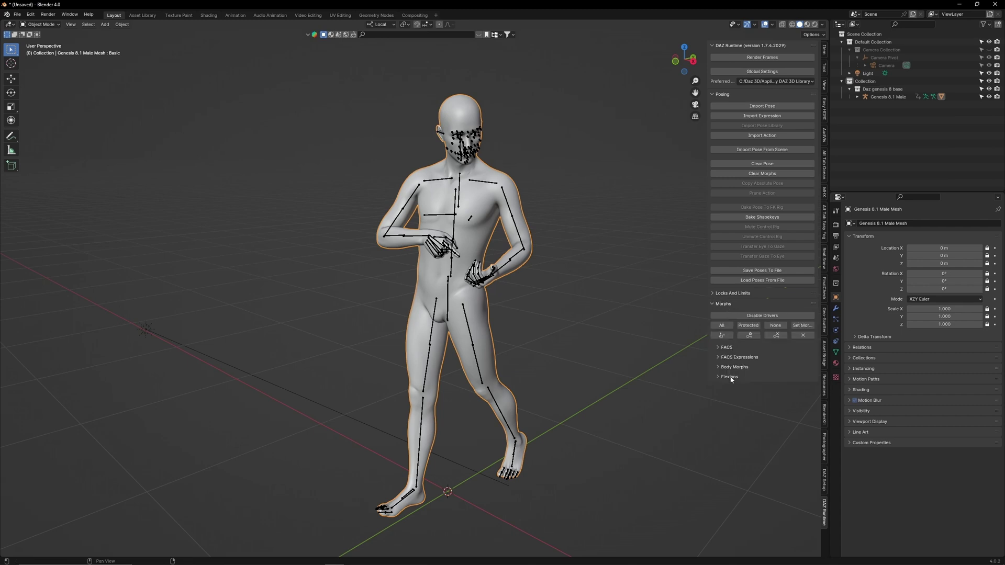
left_click(720, 94)
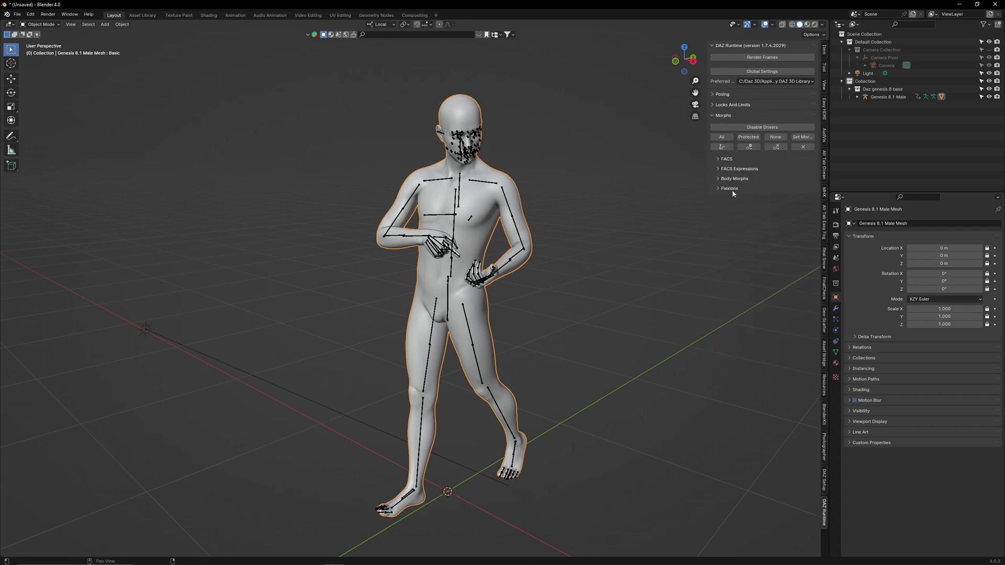
left_click(727, 159)
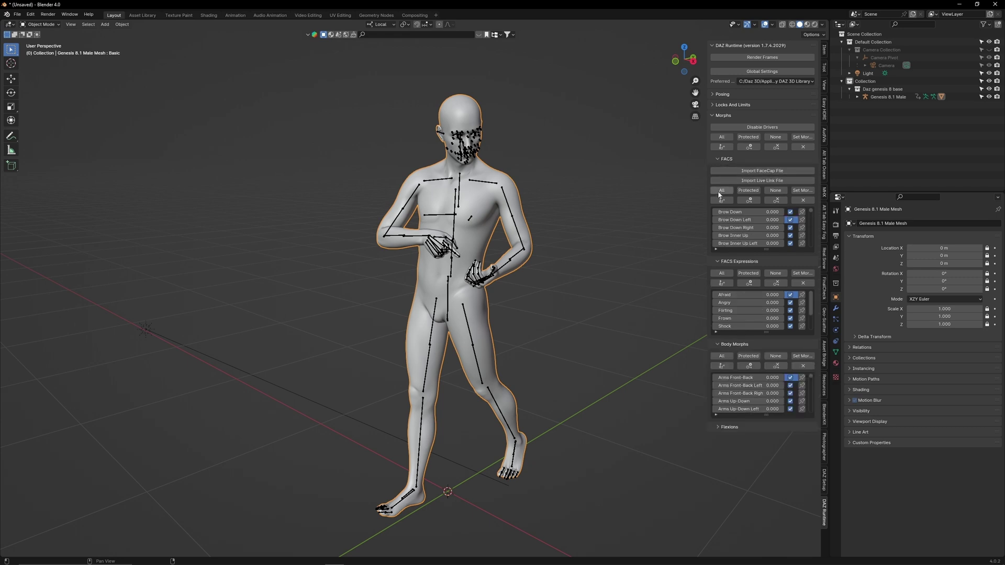
left_click_drag(766, 250, 765, 280)
left_click_drag(766, 363, 766, 387)
left_click_drag(765, 469, 766, 516)
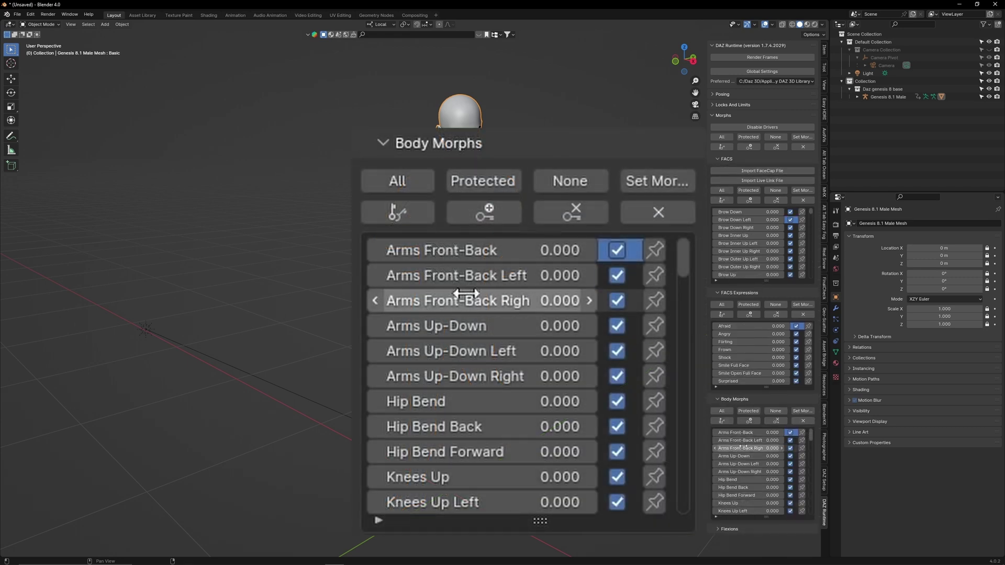
scroll(740, 448, "down", 14)
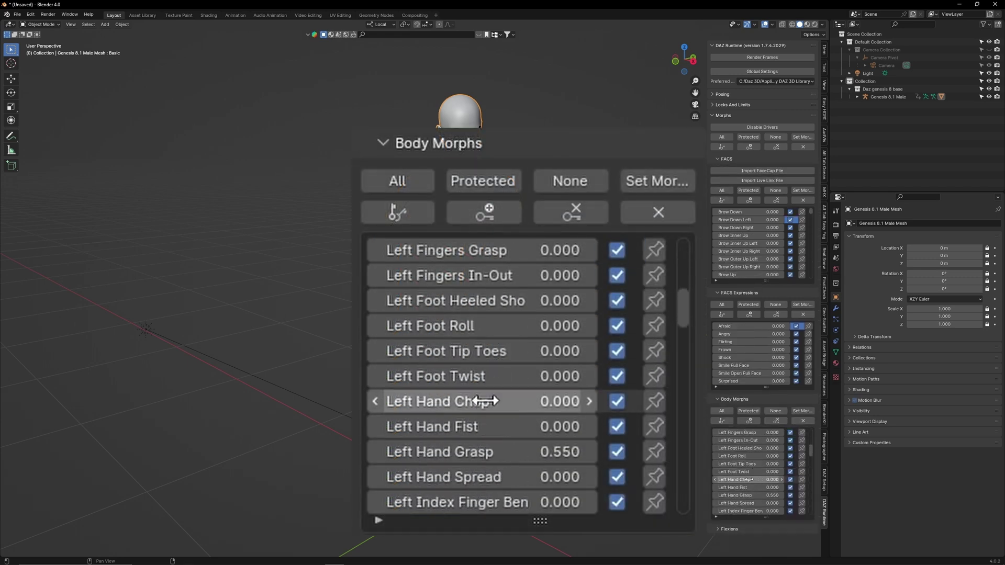
scroll(748, 480, "down", 2)
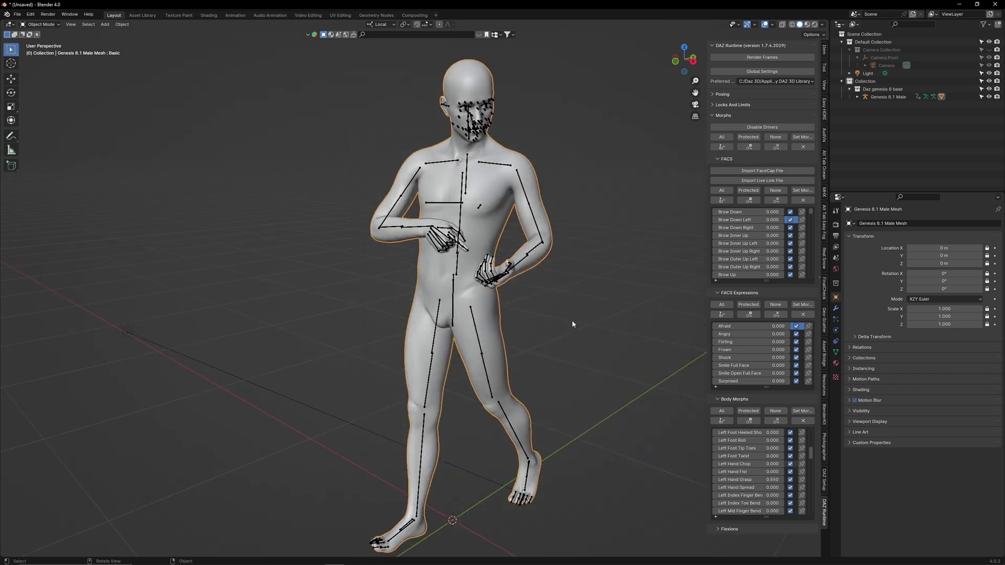
scroll(571, 319, "up", 5)
Set Left Hand Grasp to about 0.55 and Shoulders Shrug to 0.657.
middle_click_drag(571, 319, 523, 314)
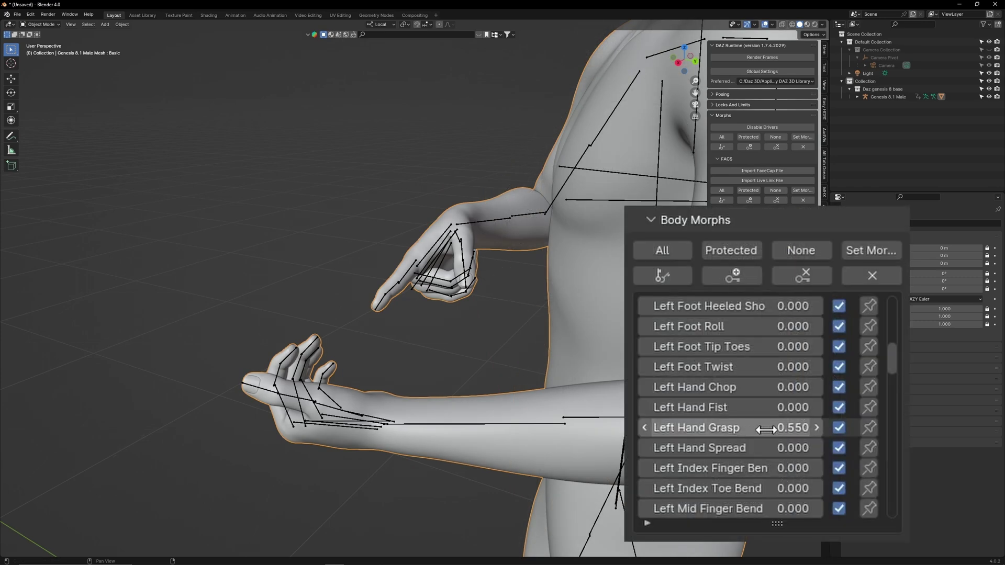
left_click_drag(766, 429, 725, 429)
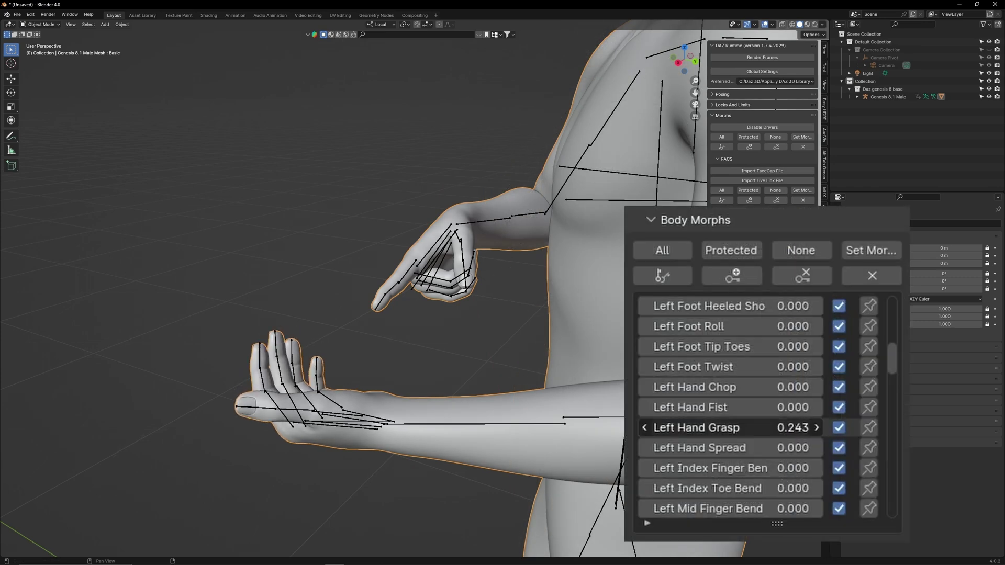
mouse_move(732, 479)
left_mouse_down()
mouse_move(774, 479)
mouse_move(750, 480)
left_mouse_up()
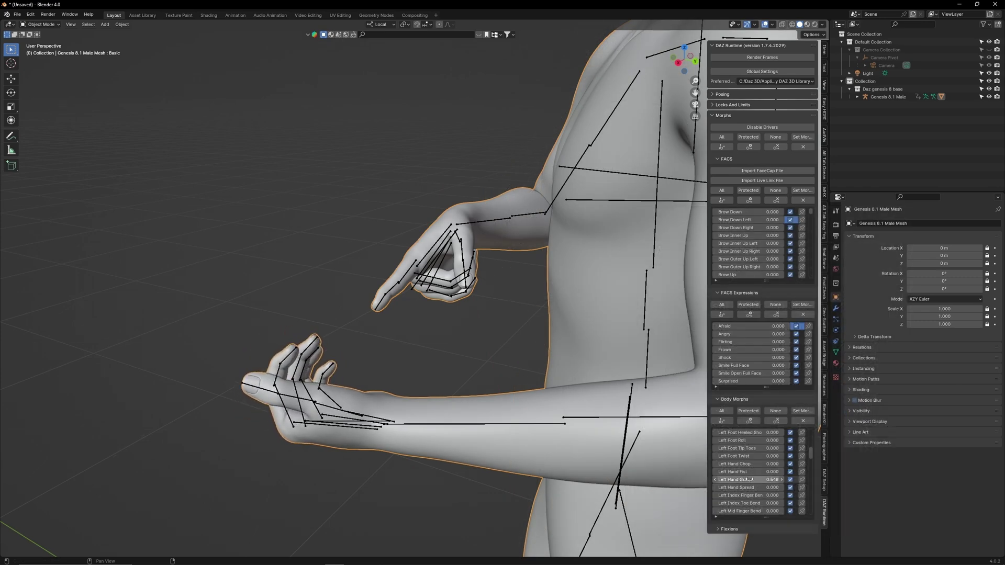
left_click_drag(750, 479, 785, 480)
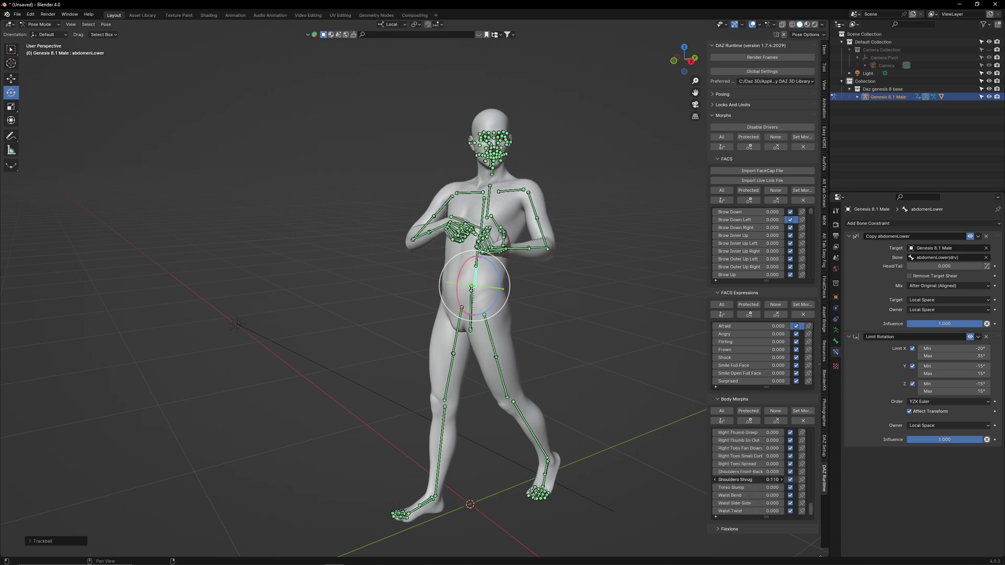
Clear all bone transforms back to the rest A-pose and hide the bones and overlays.
key("shift+alt+z")
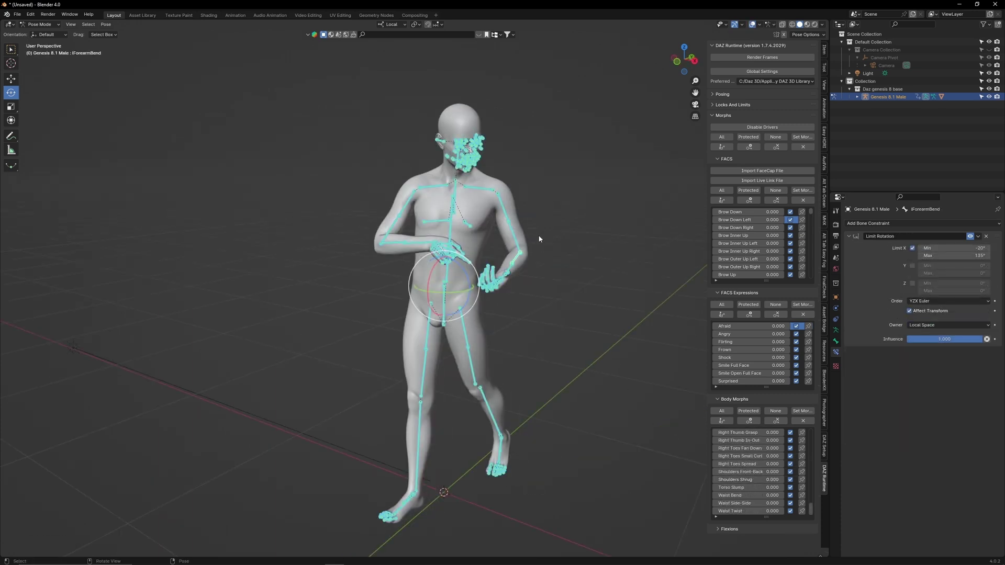
right_click(524, 217)
left_click(524, 217)
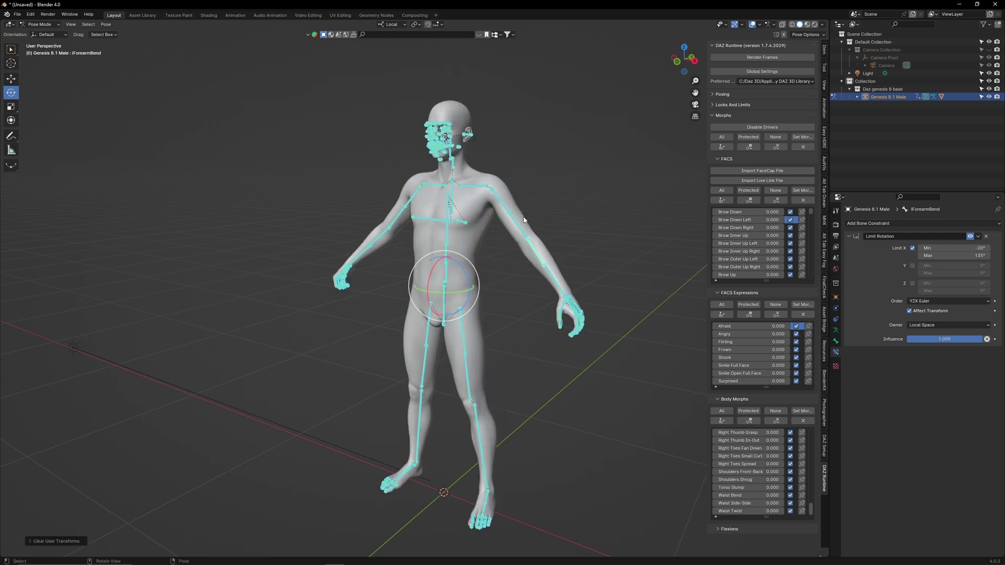
key("shift+alt+z")
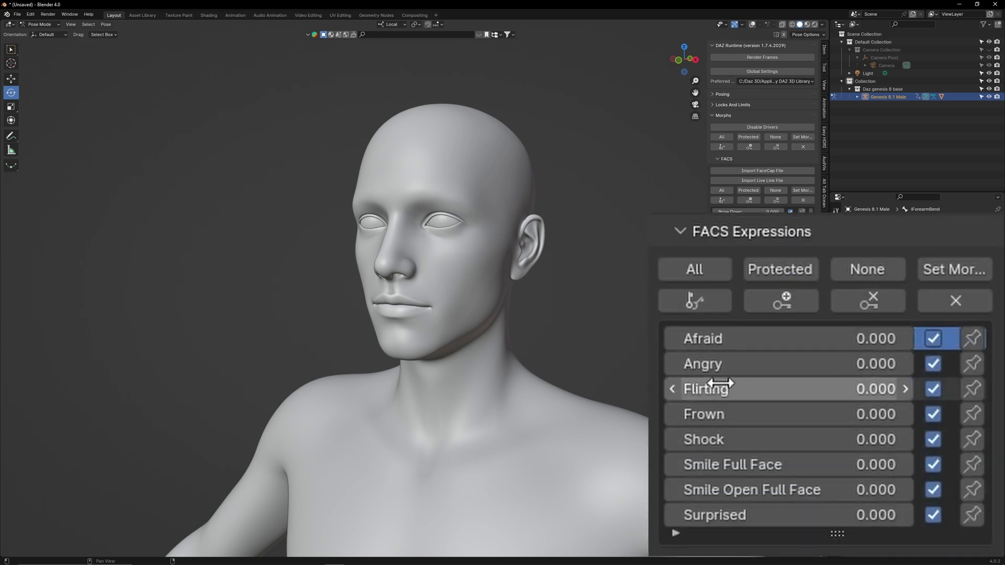
Try an Angry expression on the face, then reset it to zero.
left_click_drag(701, 361, 850, 361)
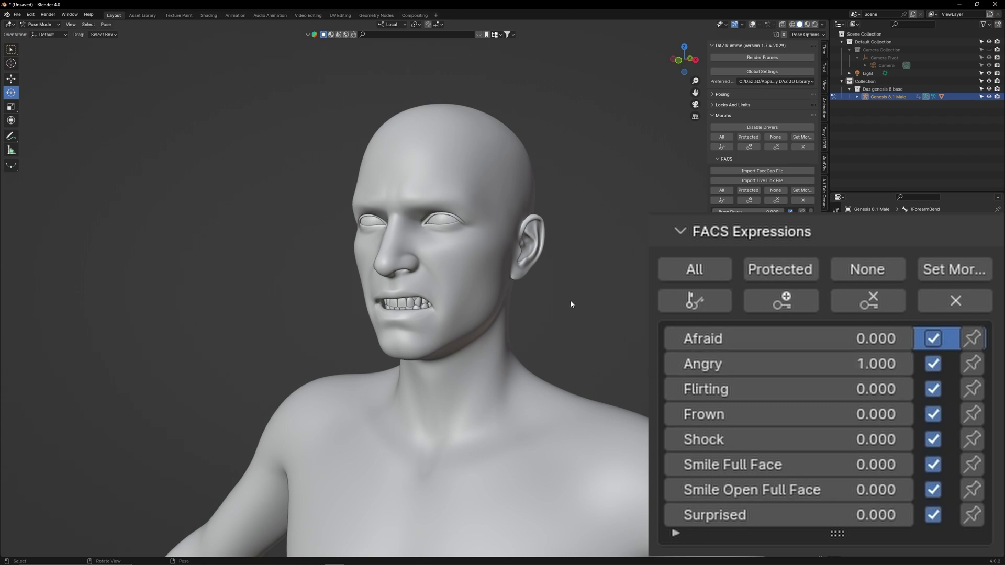
middle_click_drag(570, 304, 534, 316)
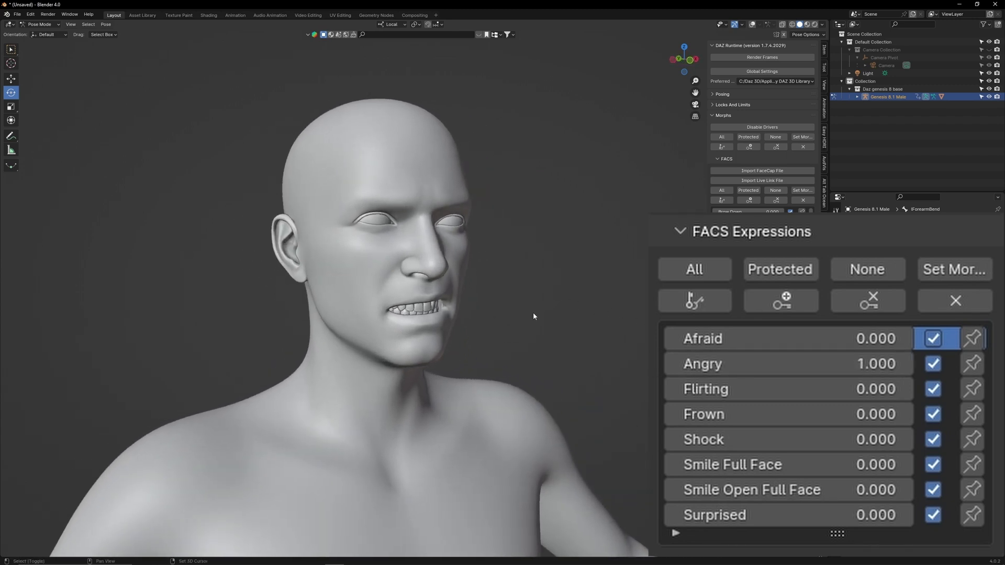
key("BackSpace")
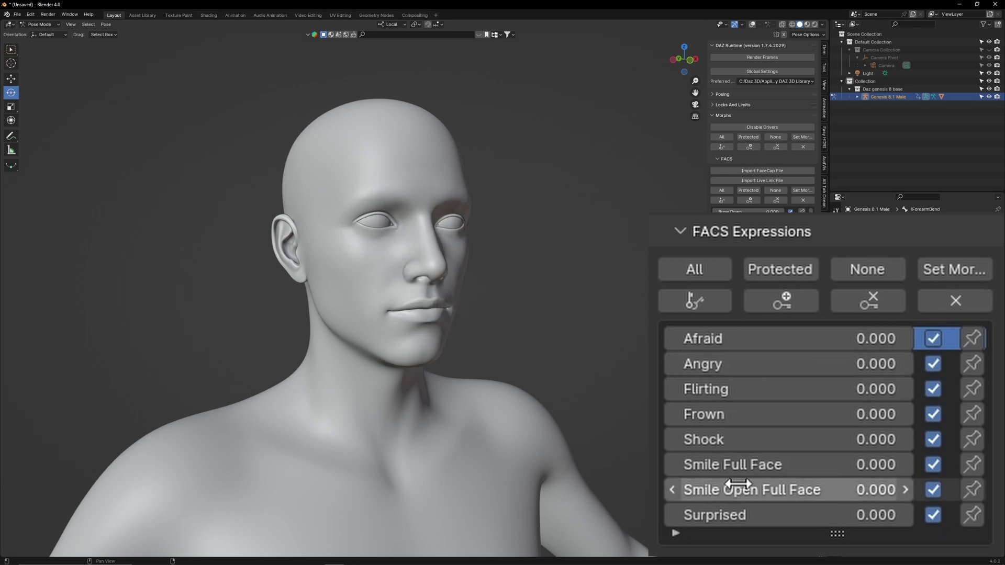
Set Smile Open Full Face to 0.993 and Surprised to 0.650.
left_click_drag(719, 468, 758, 467)
left_click_drag(751, 364, 855, 363)
key("ctrl+z")
key("ctrl+z")
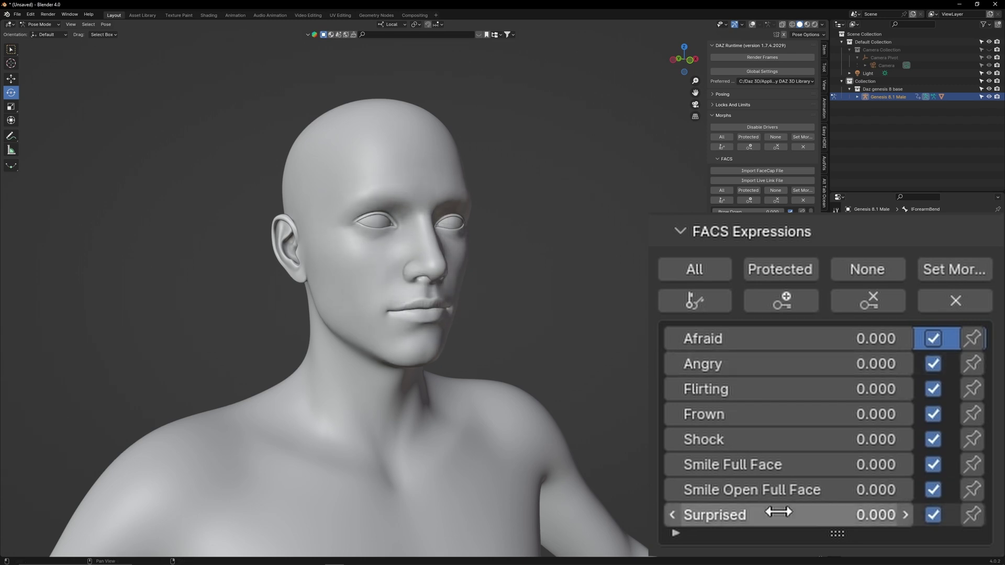
left_click_drag(717, 513, 785, 513)
left_click_drag(740, 489, 837, 490)
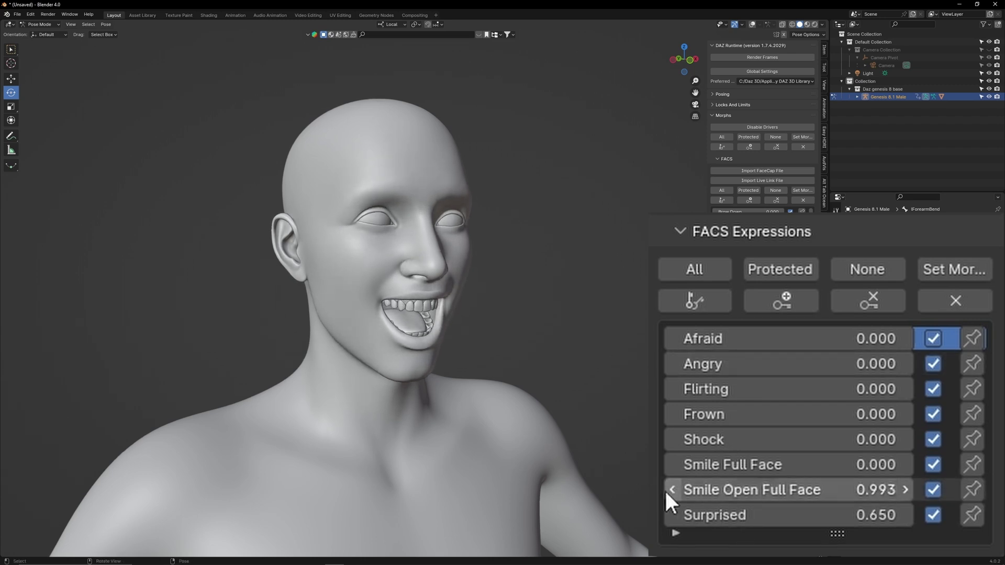
Undo the last expression and enlarge the FACS morph list to show more rows.
key("ctrl+z")
key("ctrl+z")
left_click_drag(767, 281, 767, 344)
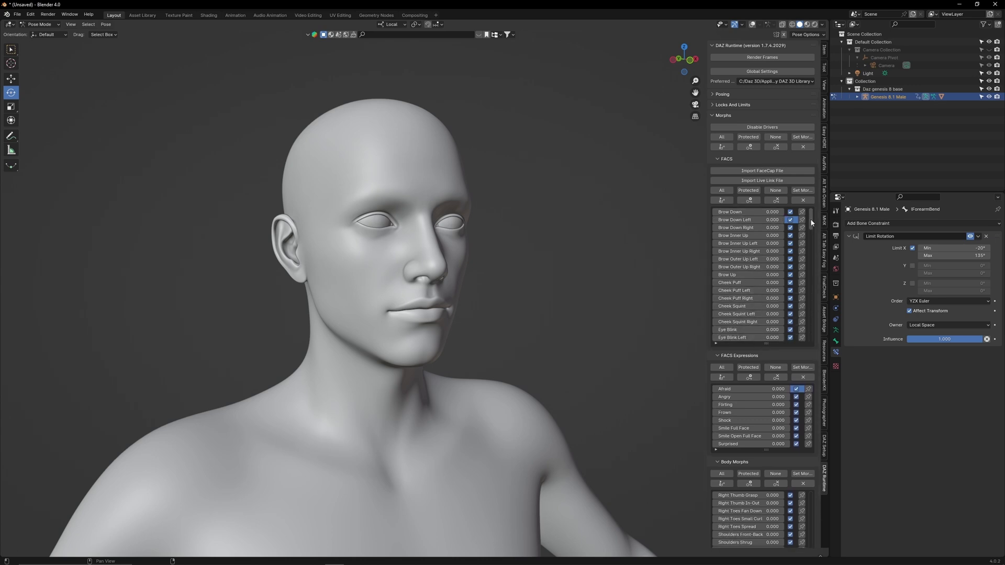
left_click_drag(810, 222, 808, 261)
Test Jaw Open, Vis K and Vis ER at 0.660, then reset all FACS morphs to 0.000.
mouse_move(748, 274)
left_mouse_down()
mouse_move(777, 274)
mouse_move(748, 283)
left_mouse_up()
scroll(739, 284, "down", 3)
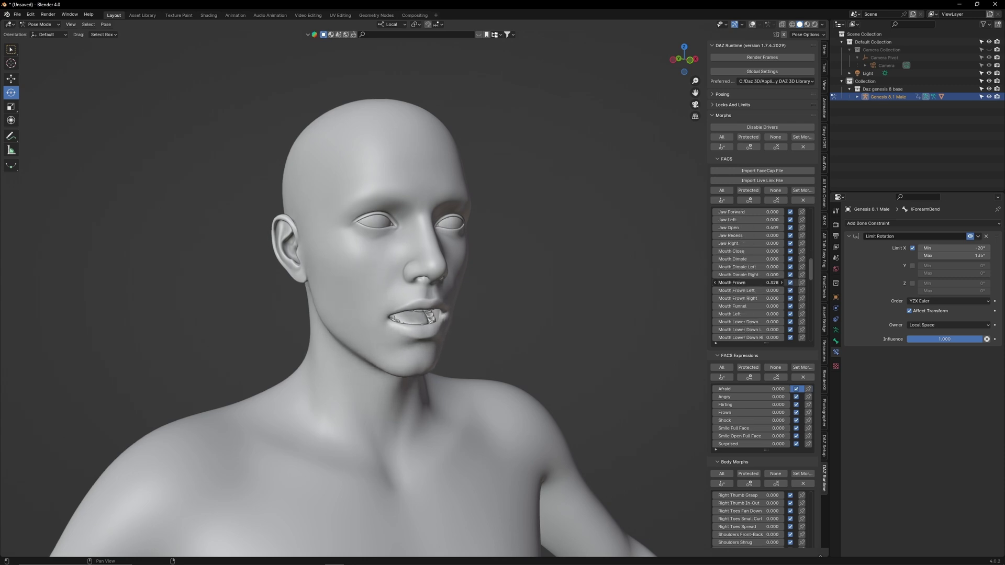
scroll(748, 283, "down", 15)
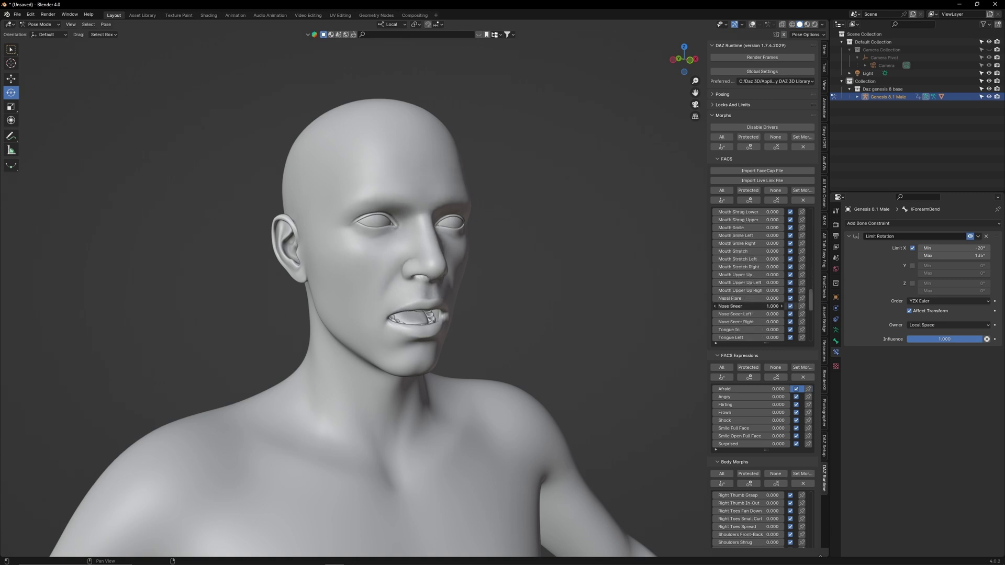
left_click_drag(748, 275, 767, 275)
left_click_drag(722, 244, 743, 251)
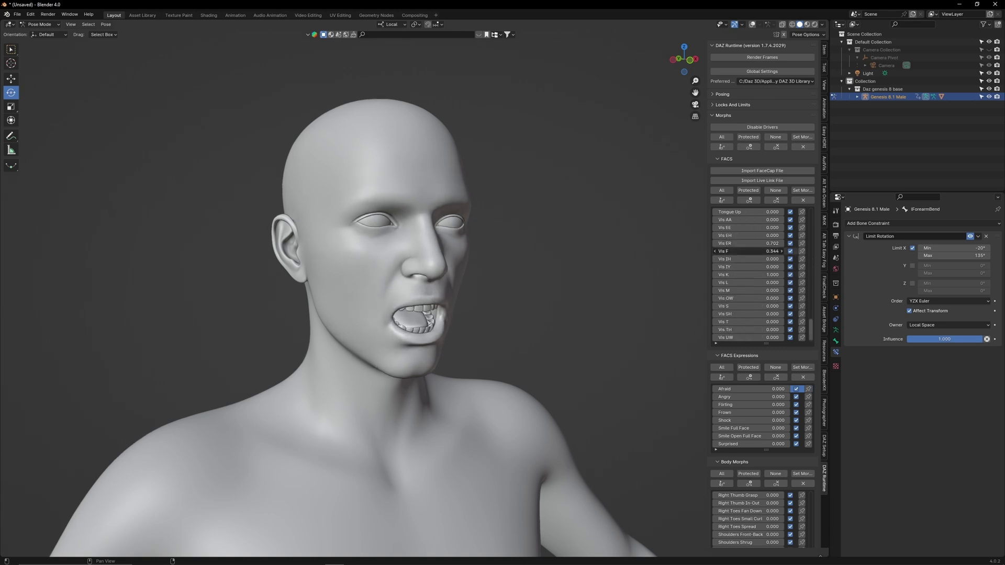
left_click(803, 200)
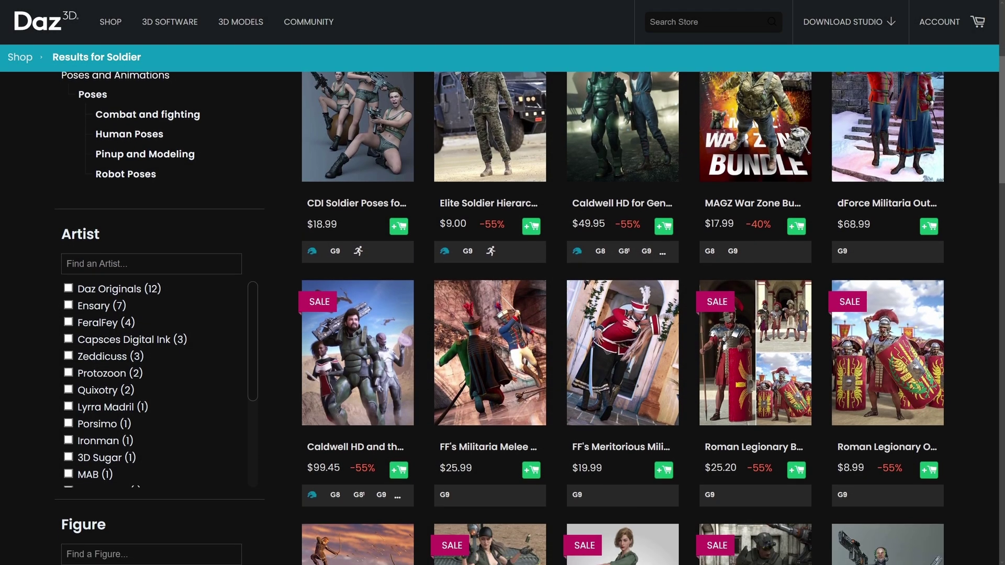
scroll(623, 314, "down", 3)
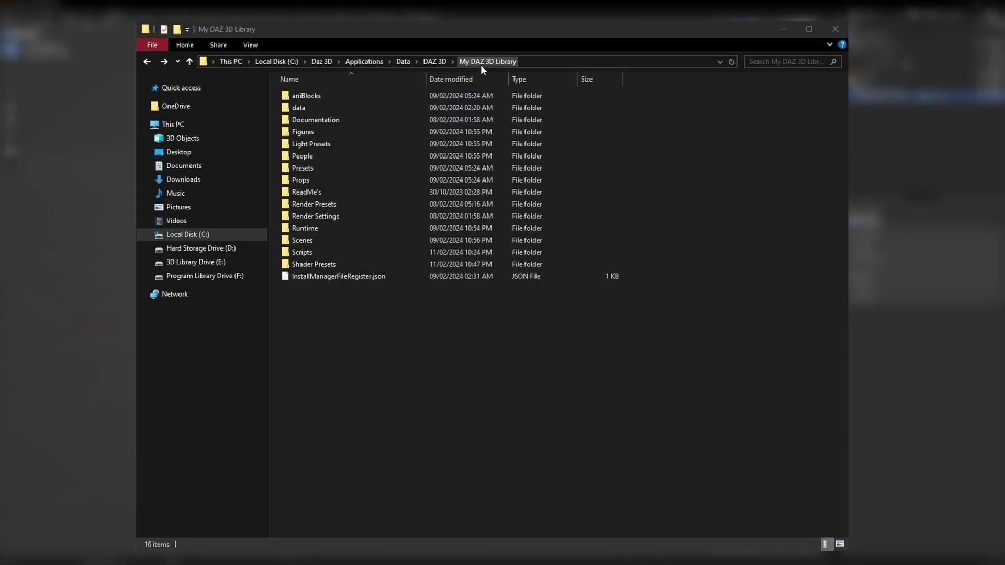
Browse to People > Genesis 8 Male > Poses > Porsimo > Military Action in File Explorer.
double_click(330, 156)
double_click(334, 106)
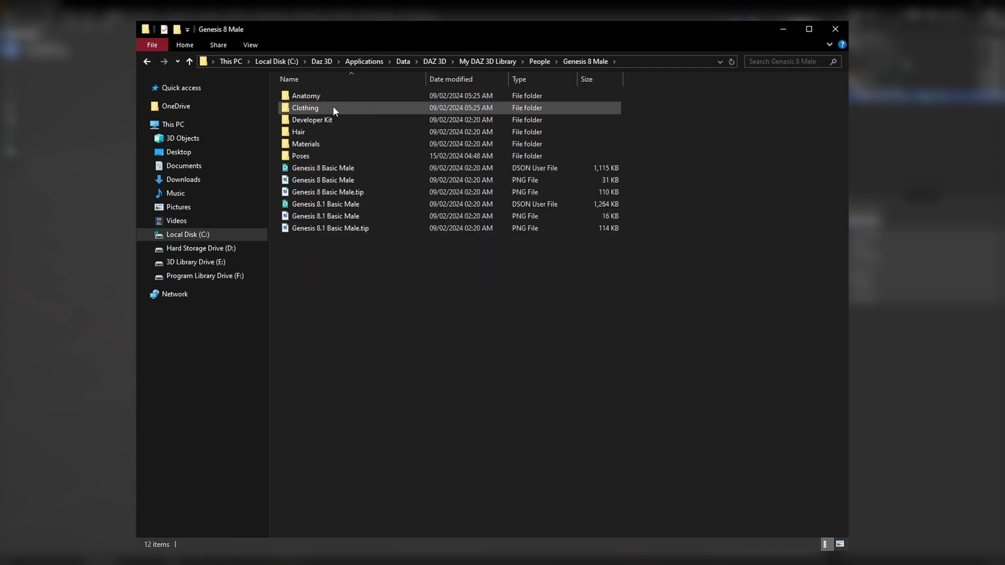
double_click(325, 155)
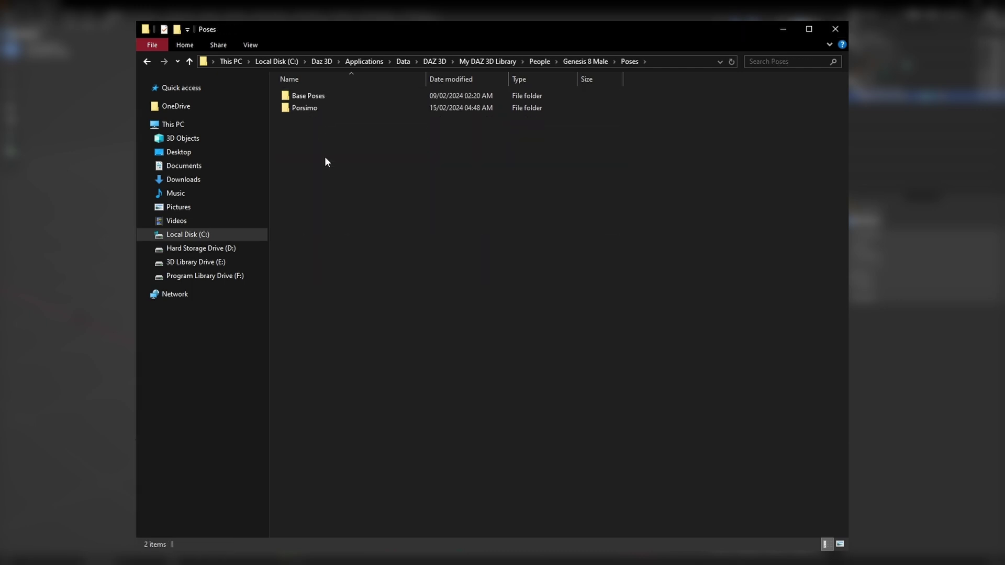
double_click(309, 109)
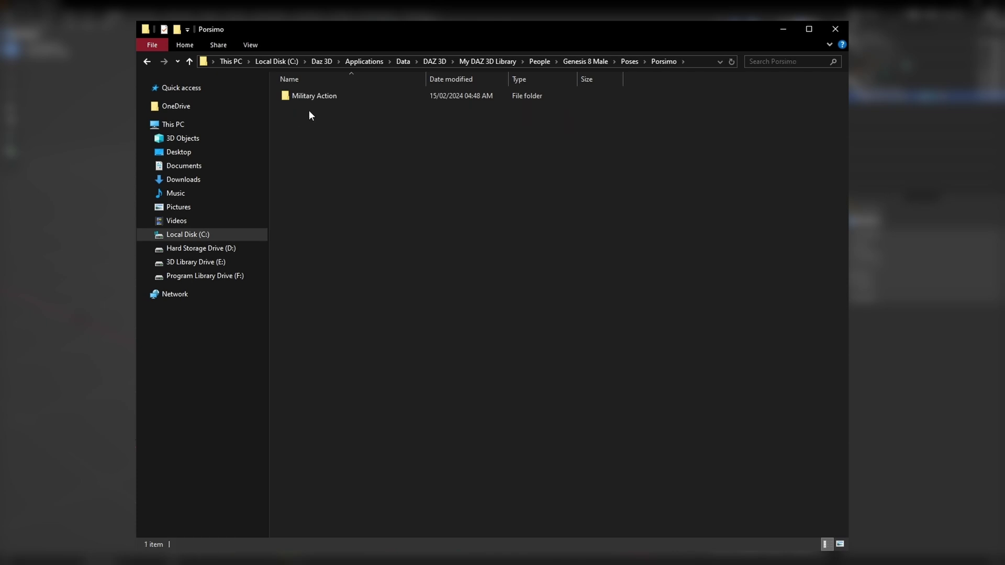
double_click(309, 96)
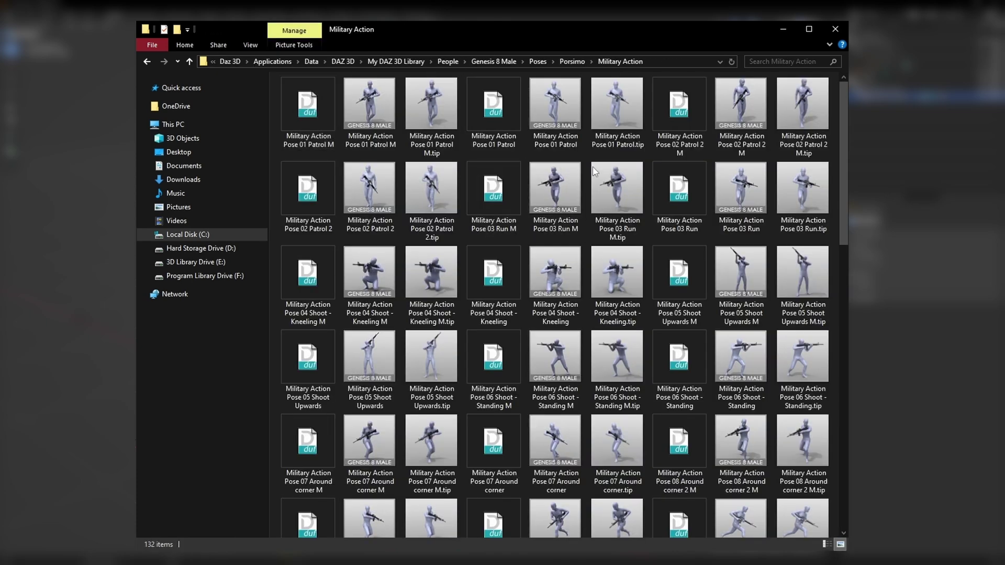
Copy the Military Action folder path and import its Patrol pose through DAZ Runtime's Import Pose.
left_click(655, 61)
key("ctrl+c")
right_click(505, 61)
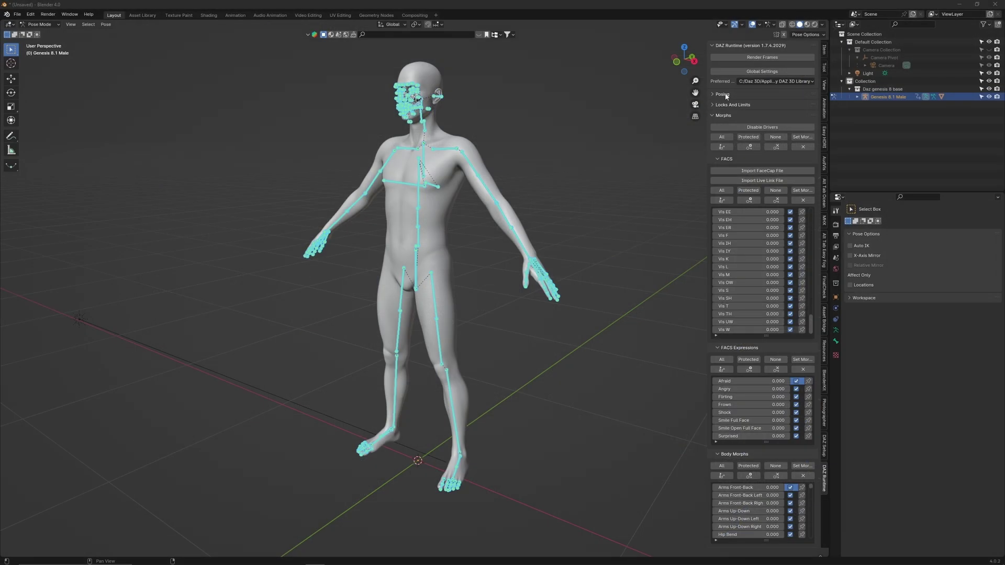
left_click(725, 94)
left_click(762, 106)
left_click(564, 87)
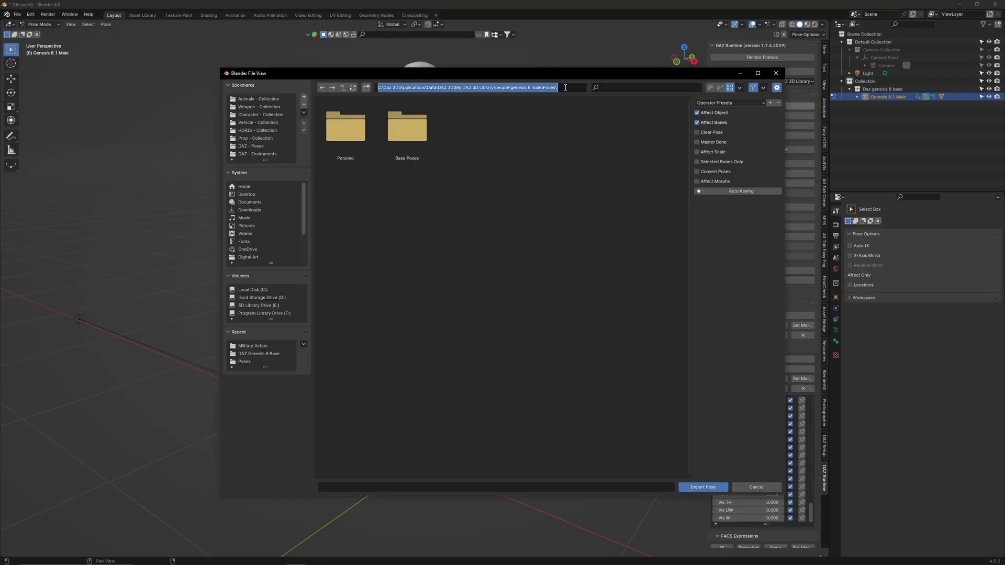
key("ctrl+v")
key("Return")
double_click(593, 230)
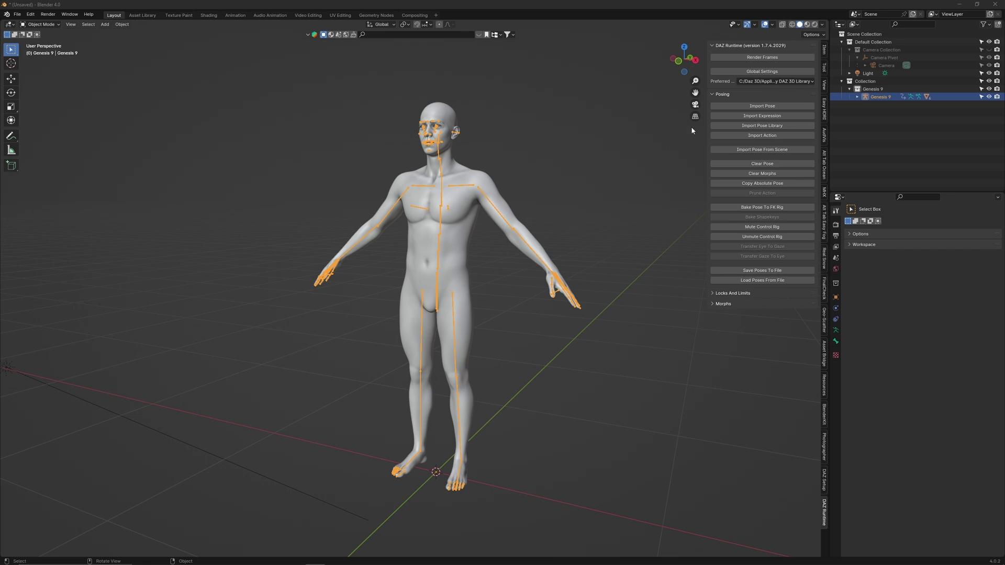
Import the Patrol 2 pose onto Genesis 9 with Convert Poses from a Genesis 8 male source.
left_click(747, 107)
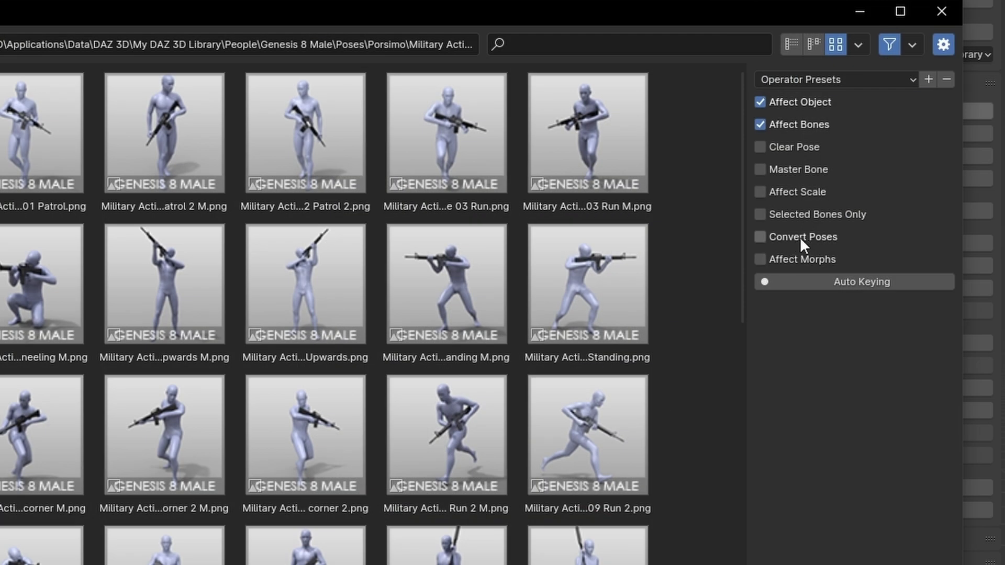
left_click(809, 237)
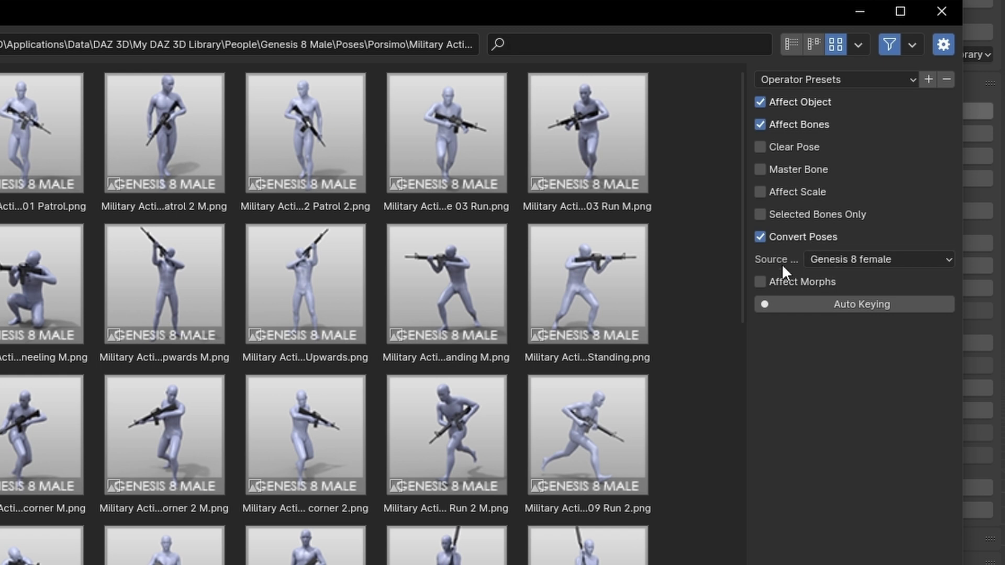
left_click(902, 264)
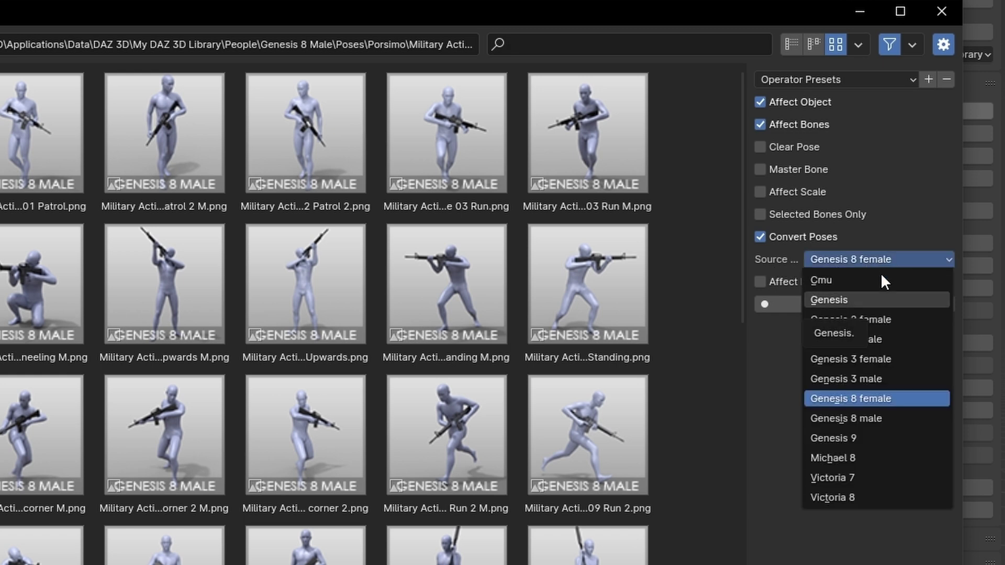
left_click(905, 419)
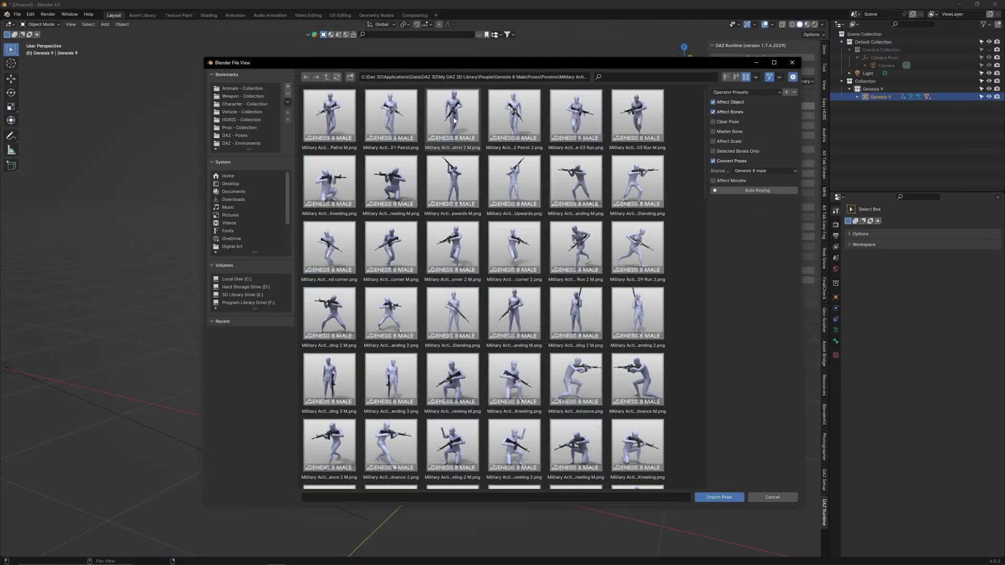
left_click(453, 121)
left_click(718, 497)
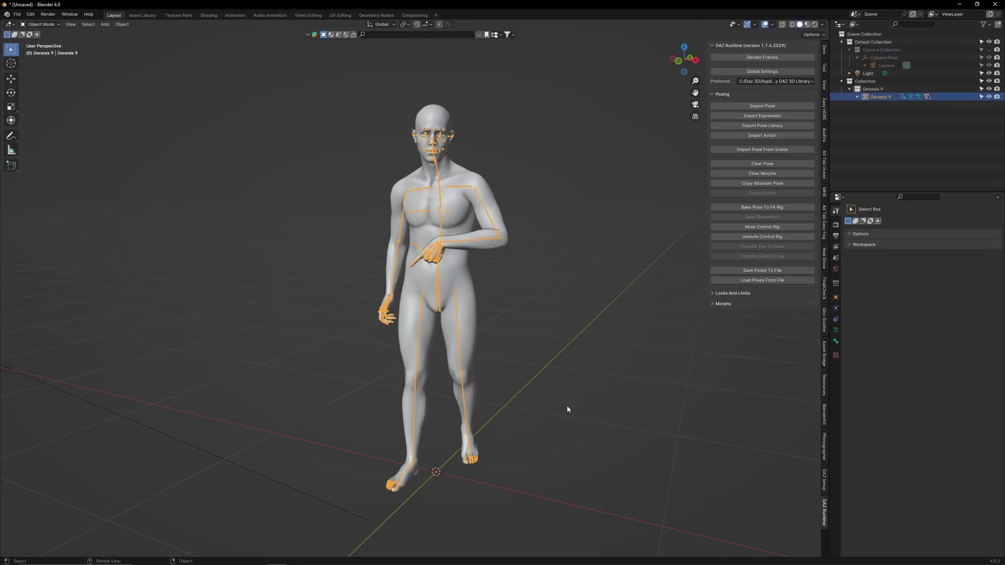
left_click(514, 292)
Try the Angry and Drunk expressions, then set the Flirting expression to 1.000.
middle_click_drag(497, 281, 563, 279)
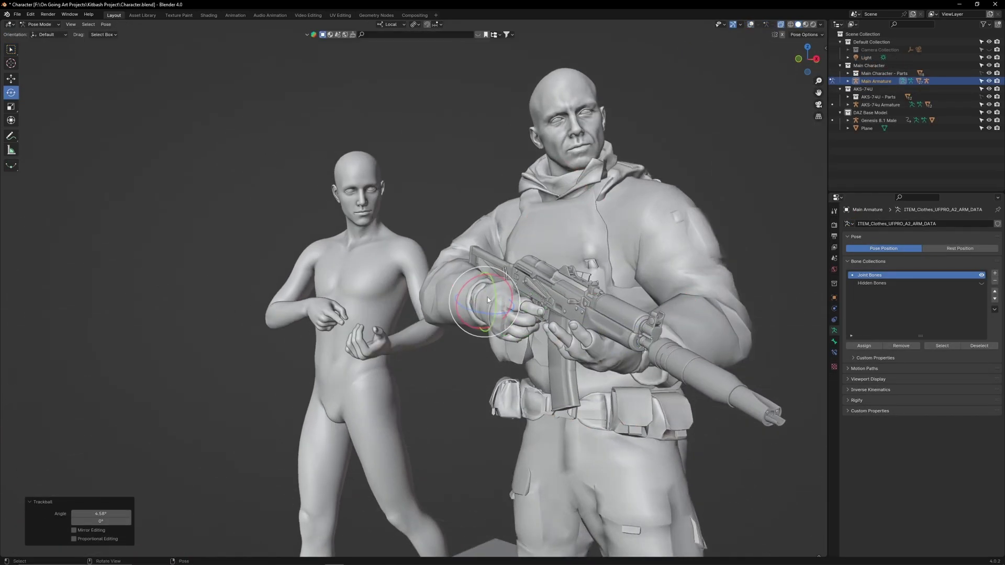
middle_click_drag(488, 296, 496, 297)
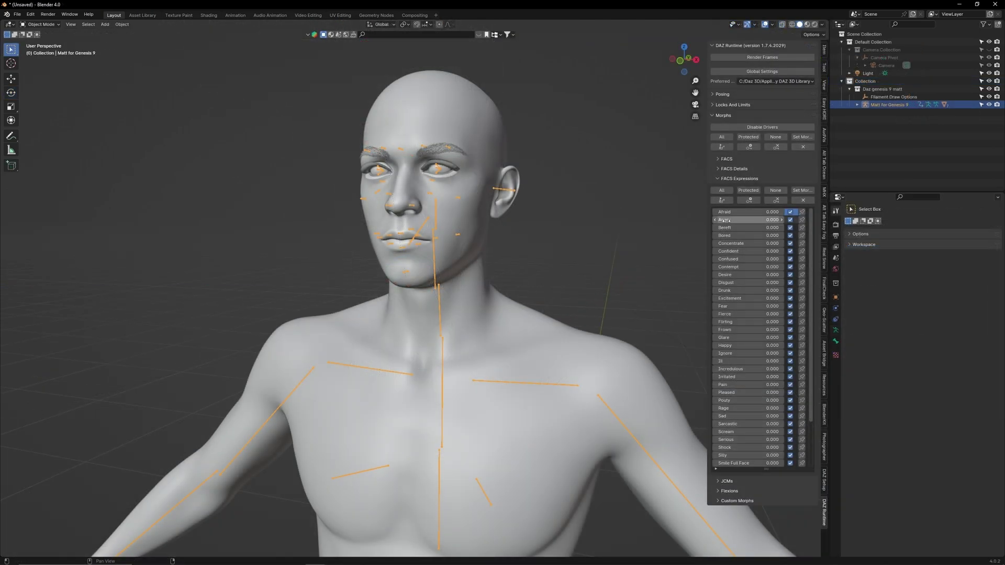
mouse_move(727, 220)
left_mouse_down()
mouse_move(758, 220)
mouse_move(727, 221)
left_mouse_up()
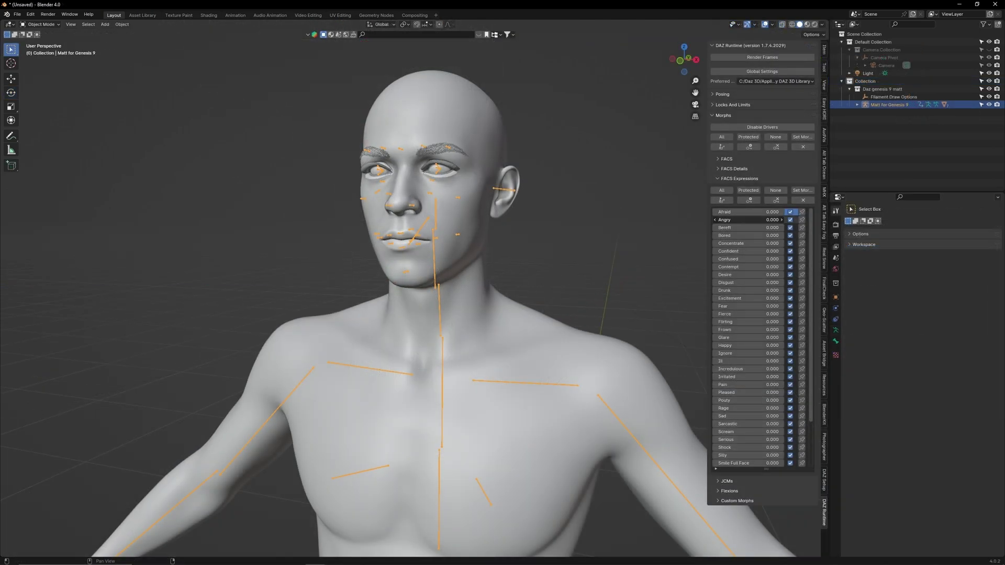
left_click_drag(728, 291, 770, 291)
left_click_drag(733, 322, 774, 321)
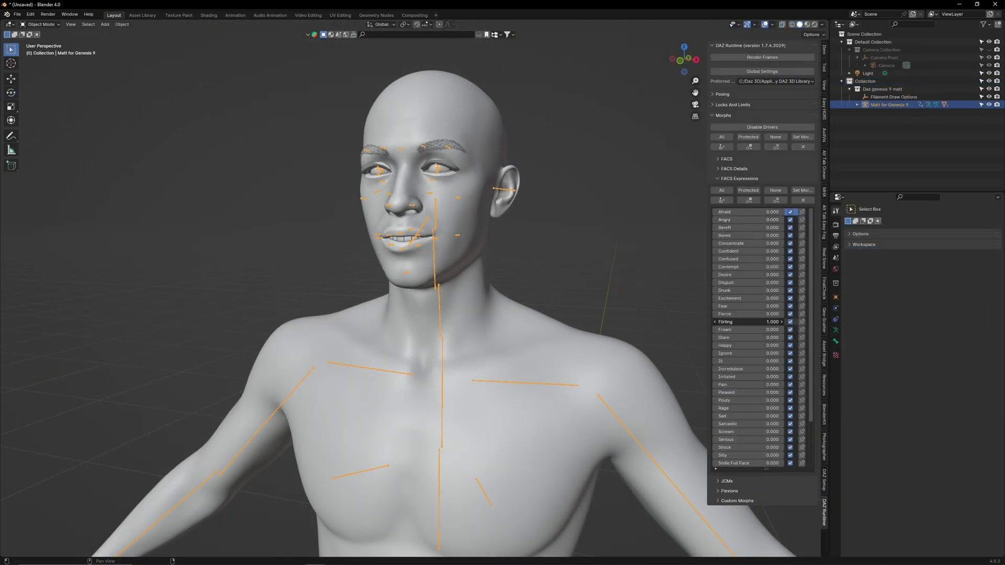